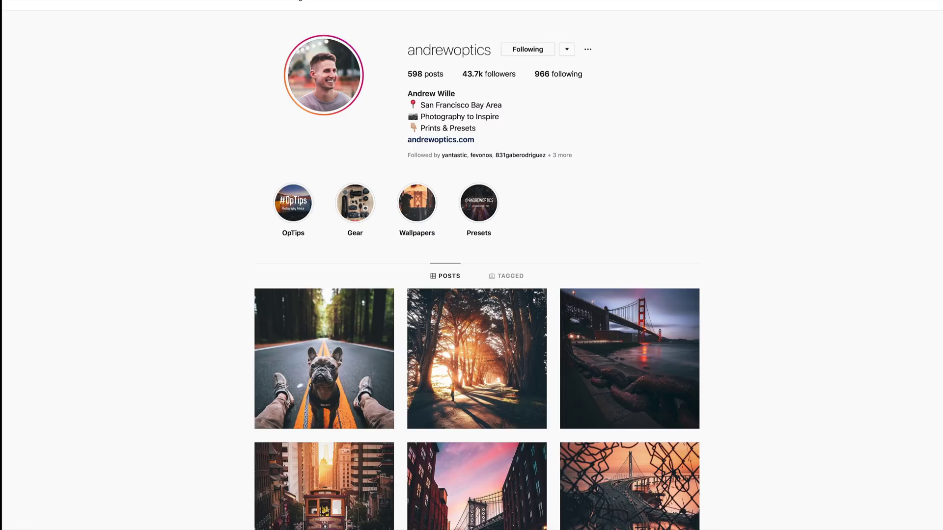
Browse the feed, view the bridge sunrise post, and return to the grid.
{"action": "scroll", "coordinate": [509, 93], "scroll_direction": "up", "scroll_amount": 5}
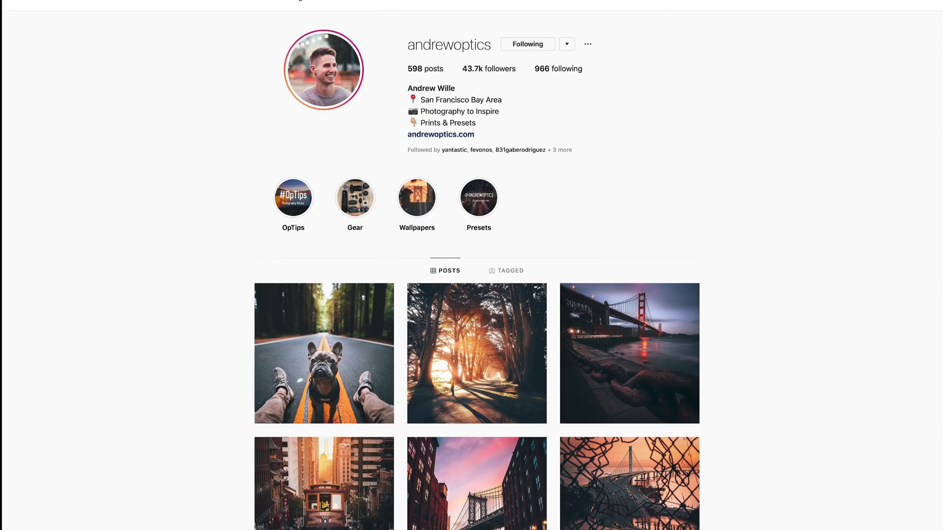
{"action": "scroll", "coordinate": [476, 265], "scroll_direction": "down", "scroll_amount": 10}
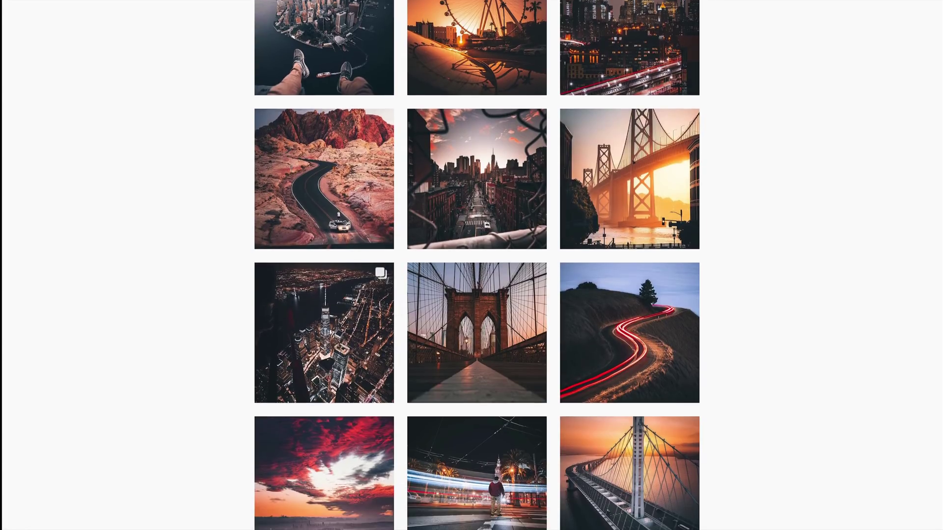
{"action": "scroll", "coordinate": [477, 265], "scroll_direction": "down", "scroll_amount": 15}
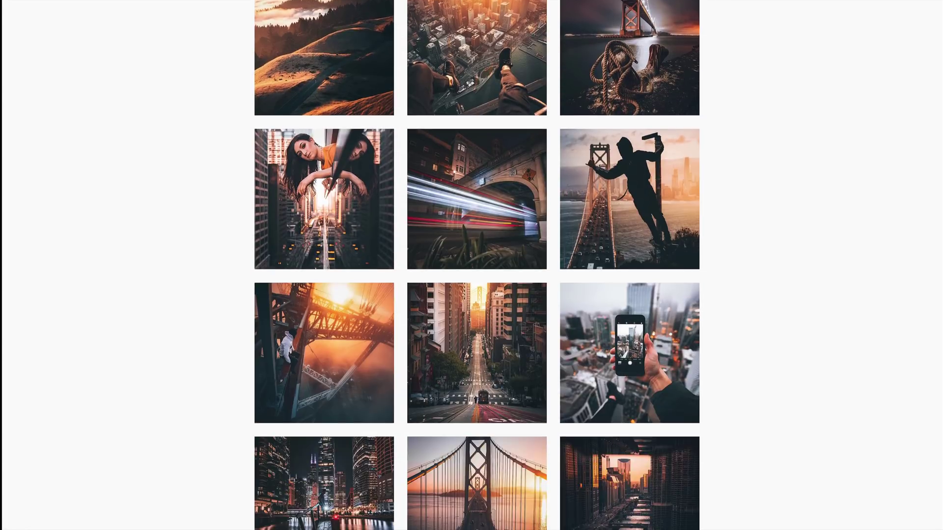
{"action": "scroll", "coordinate": [476, 266], "scroll_direction": "down", "scroll_amount": 10}
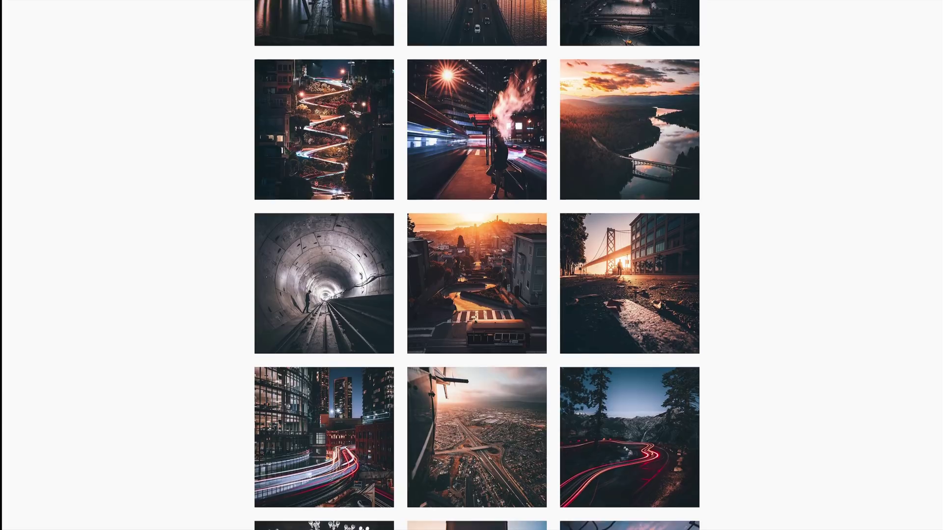
{"action": "scroll", "coordinate": [869, 221], "scroll_direction": "down", "scroll_amount": 1}
{"action": "left_click", "coordinate": [664, 223]}
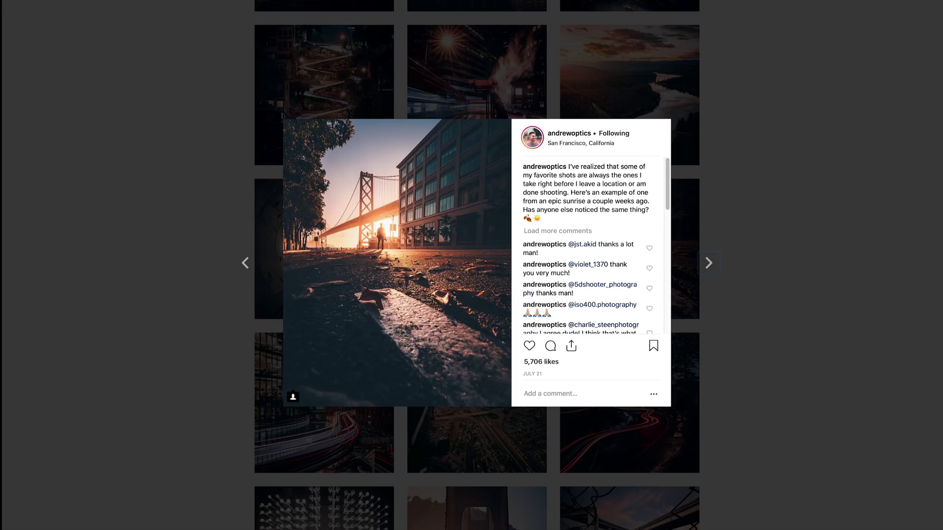
{"action": "key", "text": "Escape"}
{"action": "scroll", "coordinate": [476, 265], "scroll_direction": "up", "scroll_amount": 1}
{"action": "scroll", "coordinate": [476, 265], "scroll_direction": "down", "scroll_amount": 15}
{"action": "scroll", "coordinate": [476, 265], "scroll_direction": "up", "scroll_amount": 4}
{"action": "scroll", "coordinate": [477, 265], "scroll_direction": "up", "scroll_amount": 10}
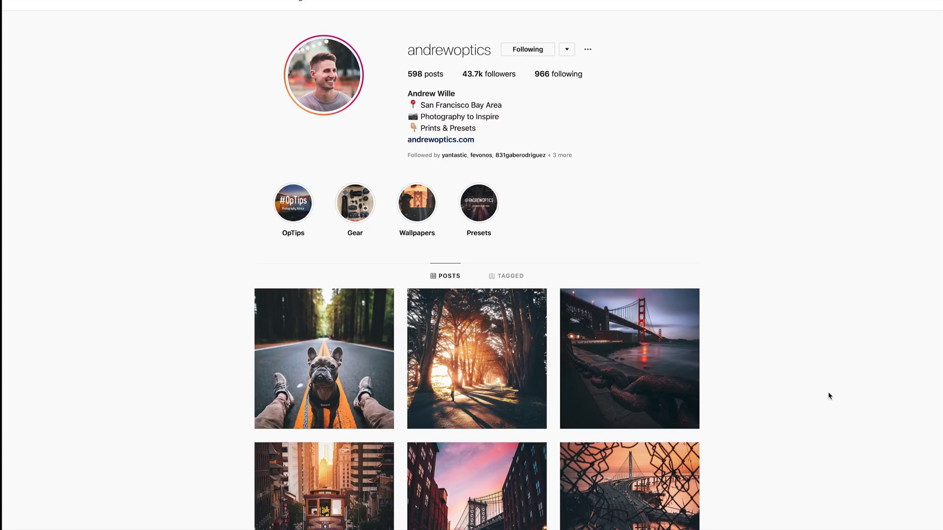
Raise the active bridge photo's Exposure to +2.95.
{"action": "scroll", "coordinate": [476, 265], "scroll_direction": "down", "scroll_amount": 7}
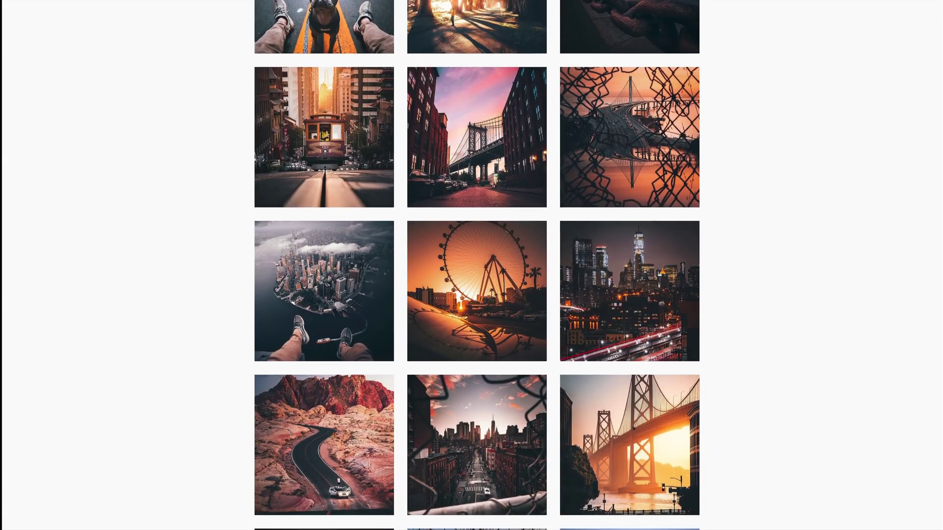
{"action": "scroll", "coordinate": [477, 266], "scroll_direction": "down", "scroll_amount": 3}
{"action": "scroll", "coordinate": [476, 265], "scroll_direction": "up", "scroll_amount": 1}
{"action": "scroll", "coordinate": [476, 265], "scroll_direction": "down", "scroll_amount": 7}
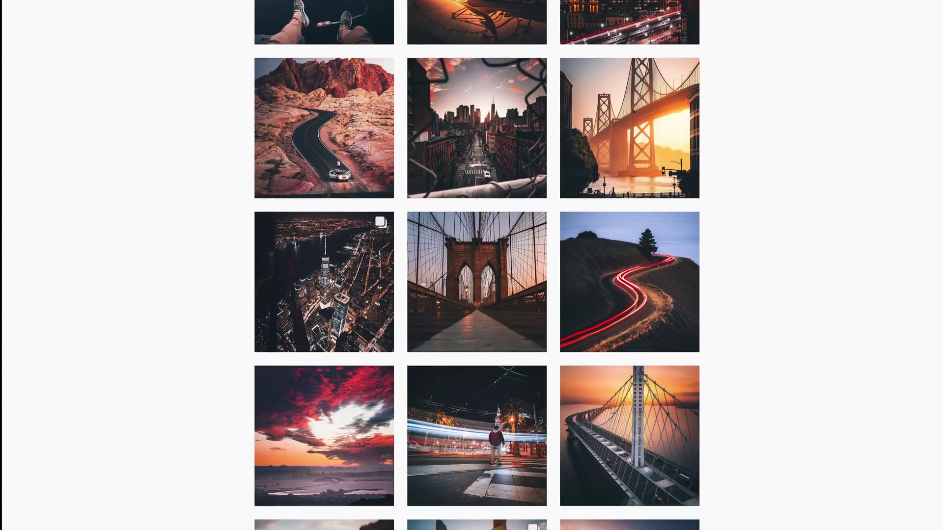
{"action": "scroll", "coordinate": [476, 266], "scroll_direction": "down", "scroll_amount": 3}
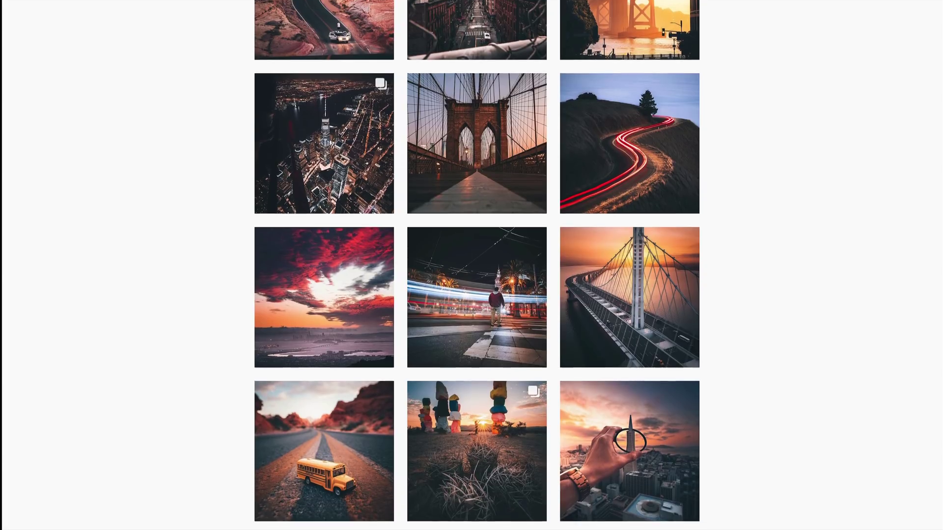
{"action": "scroll", "coordinate": [476, 265], "scroll_direction": "down", "scroll_amount": 3}
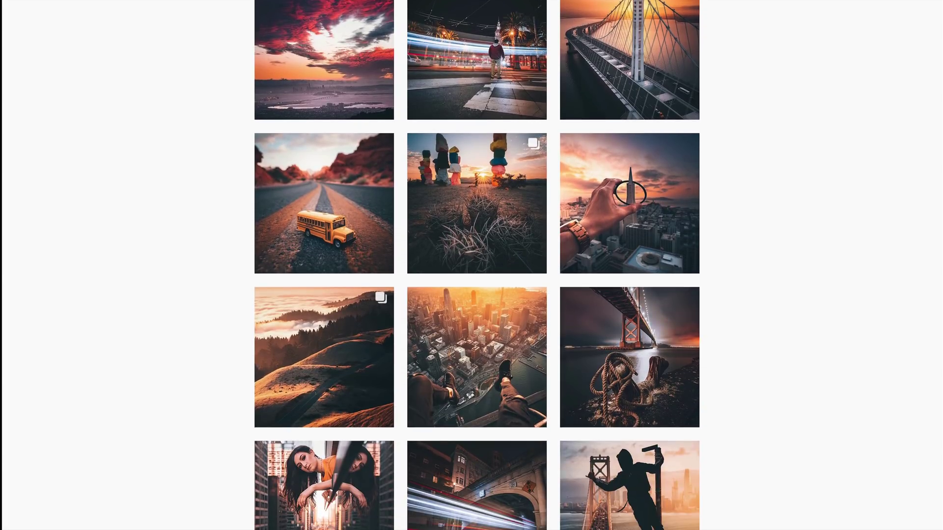
{"action": "scroll", "coordinate": [476, 265], "scroll_direction": "down", "scroll_amount": 3}
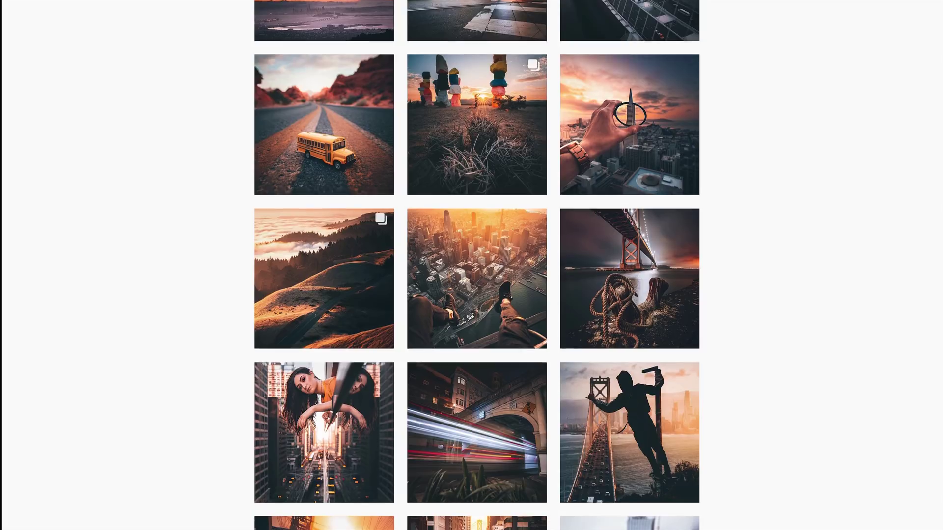
{"action": "scroll", "coordinate": [476, 265], "scroll_direction": "down", "scroll_amount": 5}
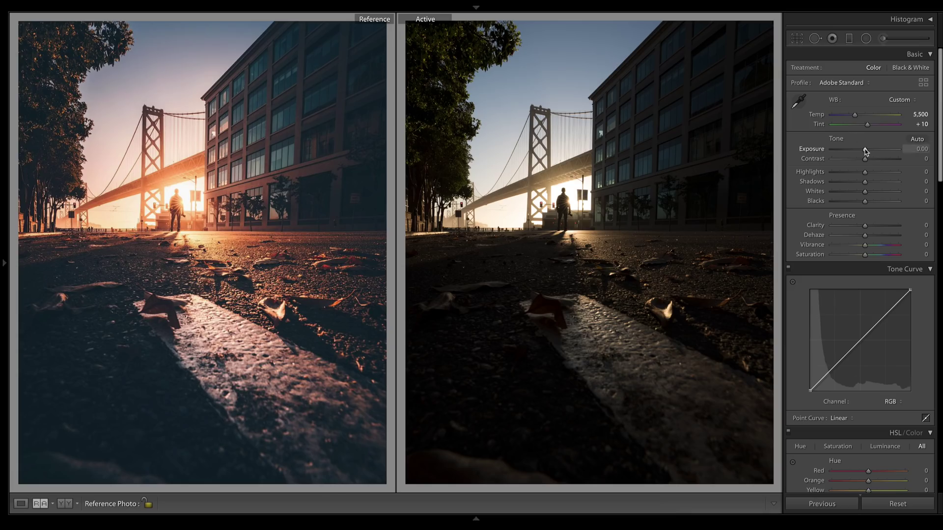
{"action": "left_click_drag", "start_coordinate": [865, 150], "coordinate": [884, 153]}
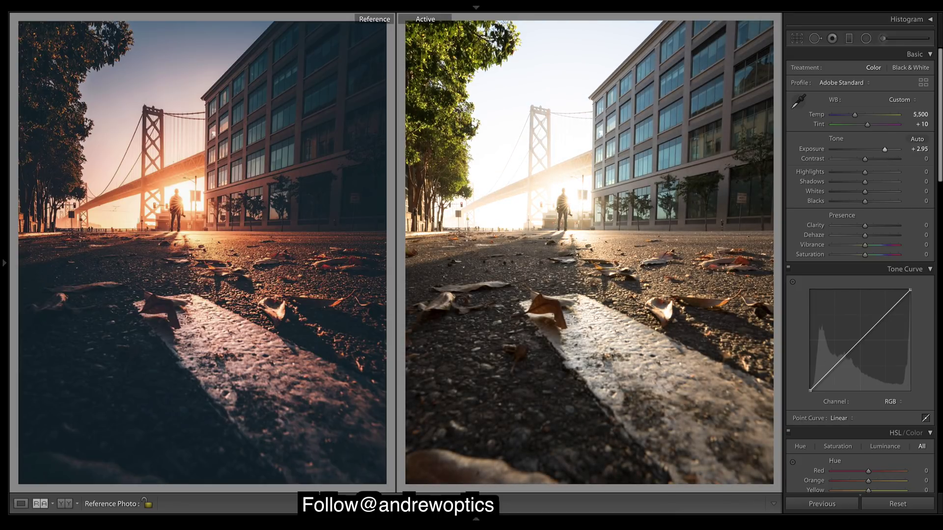
Set Post-Crop Vignetting Amount to -27 and vignette Highlights to 100.
{"action": "left_click_drag", "start_coordinate": [939, 107], "coordinate": [939, 421]}
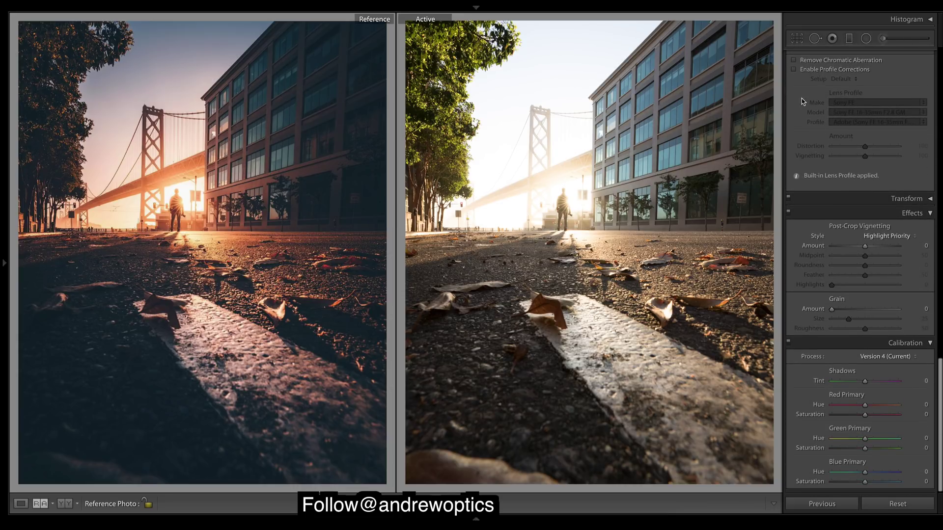
{"action": "left_click_drag", "start_coordinate": [864, 245], "coordinate": [854, 249]}
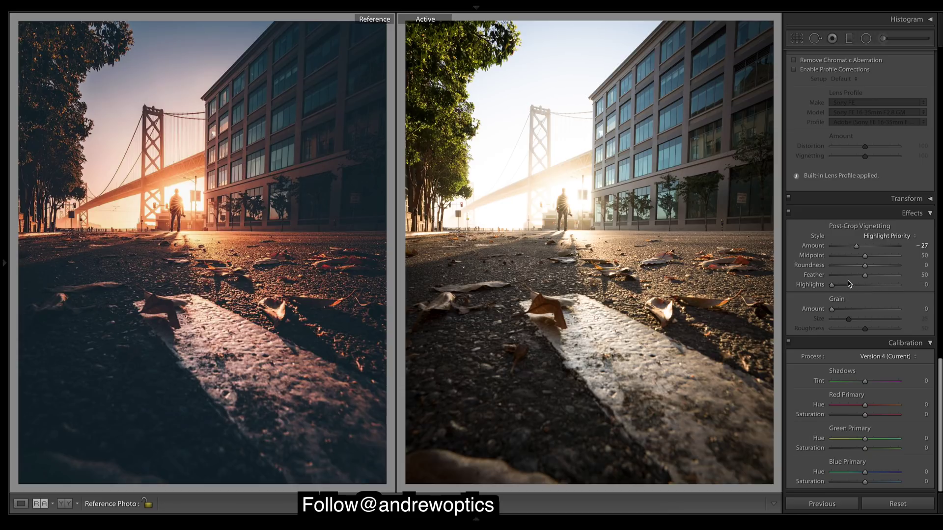
{"action": "left_click_drag", "start_coordinate": [832, 286], "coordinate": [913, 286]}
{"action": "left_click_drag", "start_coordinate": [898, 286], "coordinate": [831, 285]}
{"action": "left_click", "coordinate": [923, 285]}
{"action": "type", "text": "41"}
{"action": "key", "text": "Return"}
{"action": "left_click_drag", "start_coordinate": [859, 285], "coordinate": [933, 297]}
{"action": "left_click_drag", "start_coordinate": [939, 376], "coordinate": [940, 67]}
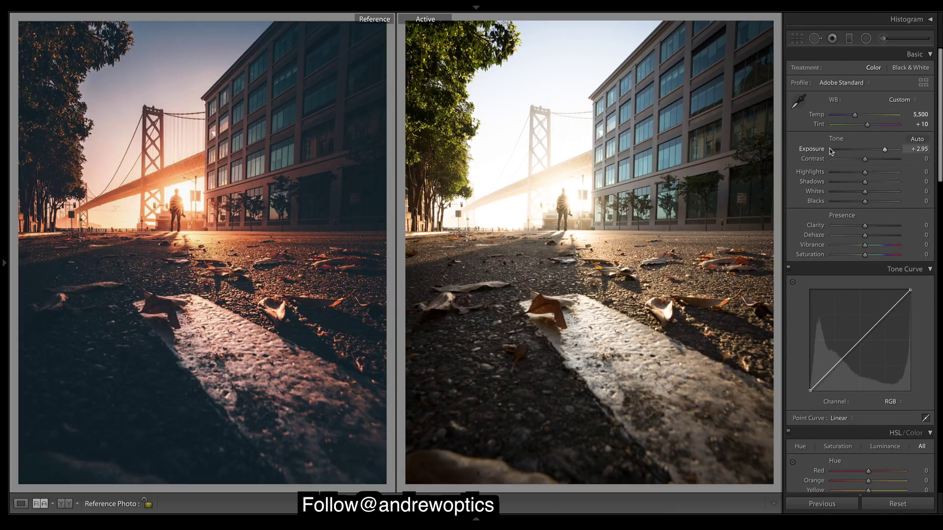
Pull Highlights down to -87 to recover the bright sky.
{"action": "left_click_drag", "start_coordinate": [844, 172], "coordinate": [841, 176]}
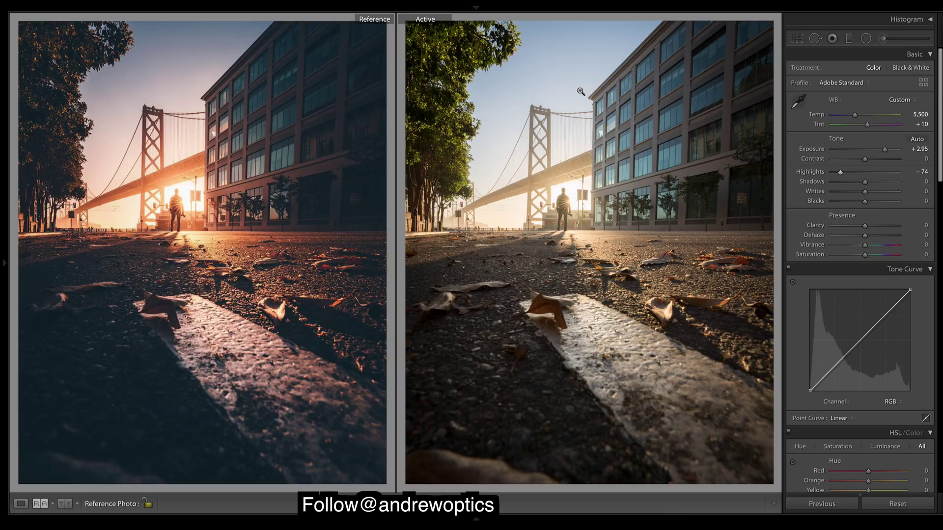
{"action": "left_click_drag", "start_coordinate": [840, 172], "coordinate": [854, 175]}
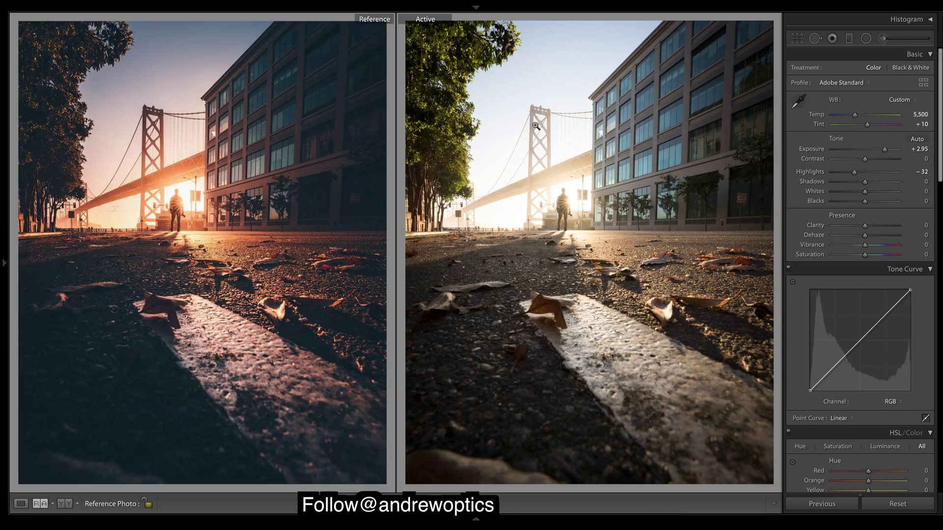
{"action": "left_click_drag", "start_coordinate": [855, 172], "coordinate": [839, 175]}
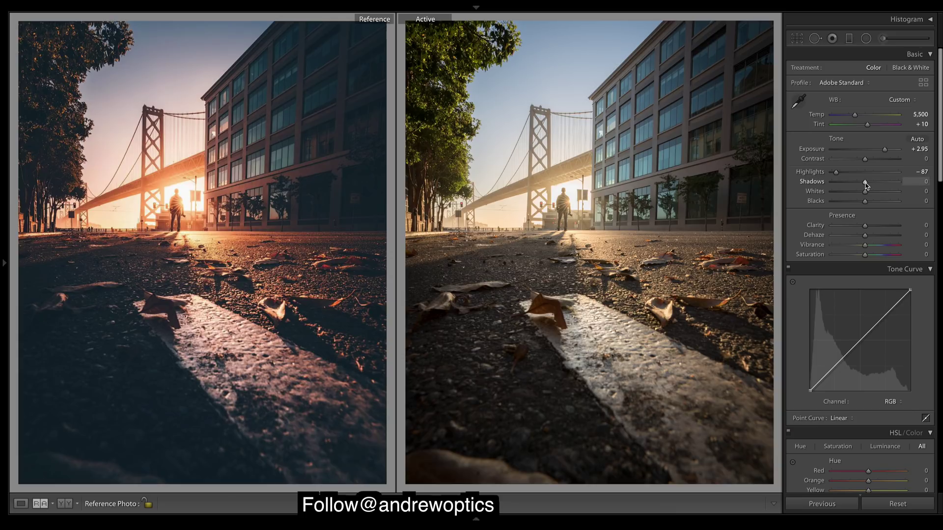
Set Shadows to -21, Whites to +3 and Blacks to -43.
{"action": "left_click_drag", "start_coordinate": [866, 185], "coordinate": [862, 186]}
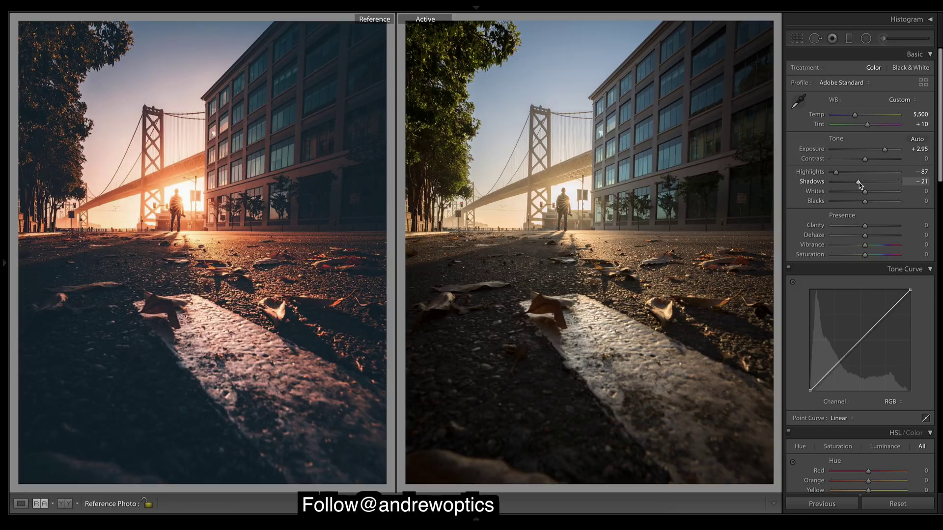
{"action": "left_click_drag", "start_coordinate": [866, 196], "coordinate": [867, 196]}
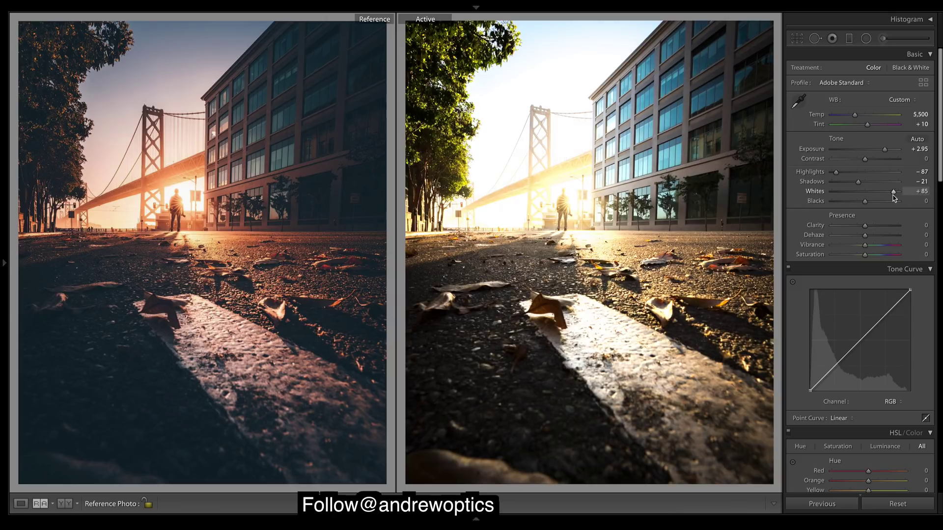
{"action": "key", "text": "ctrl+z"}
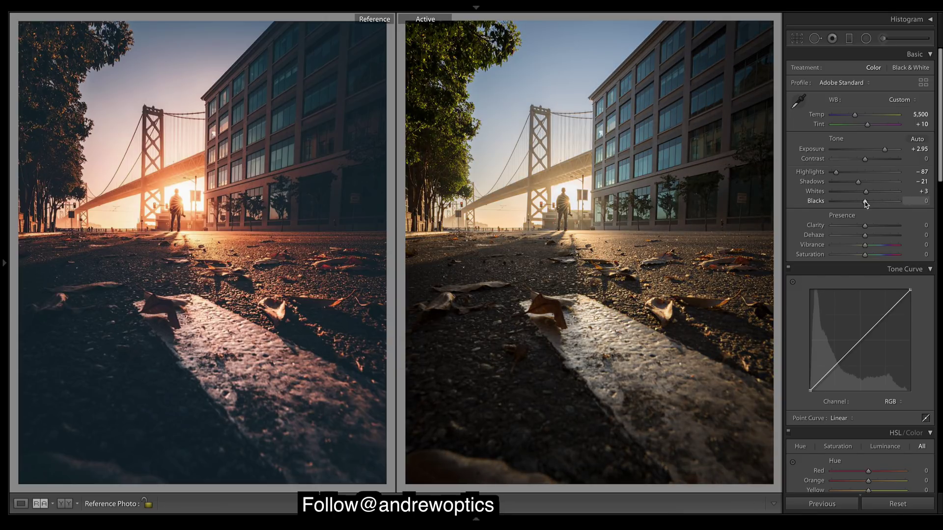
{"action": "left_click_drag", "start_coordinate": [865, 204], "coordinate": [850, 205]}
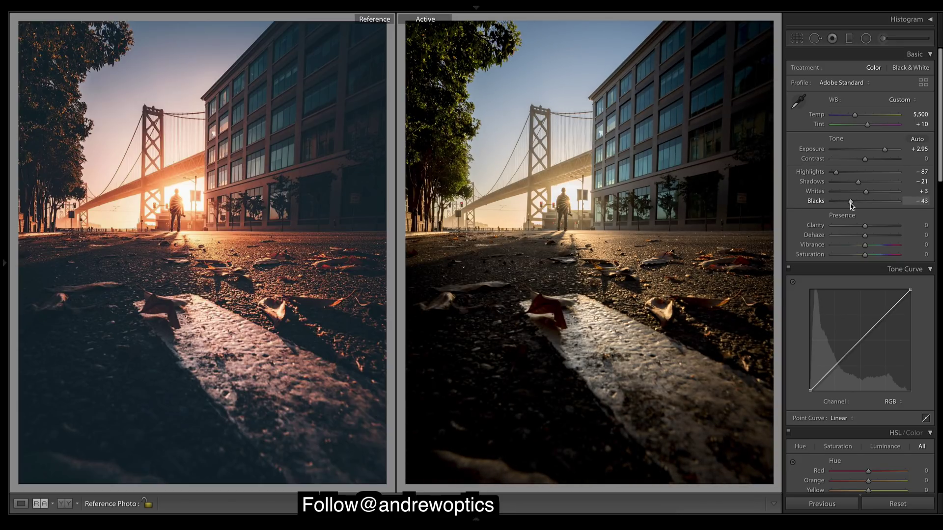
Undo a curve black-point tweak, then set Contrast -30, Clarity +25, Vibrance +30, Saturation +10.
{"action": "left_click_drag", "start_coordinate": [810, 391], "coordinate": [810, 383]}
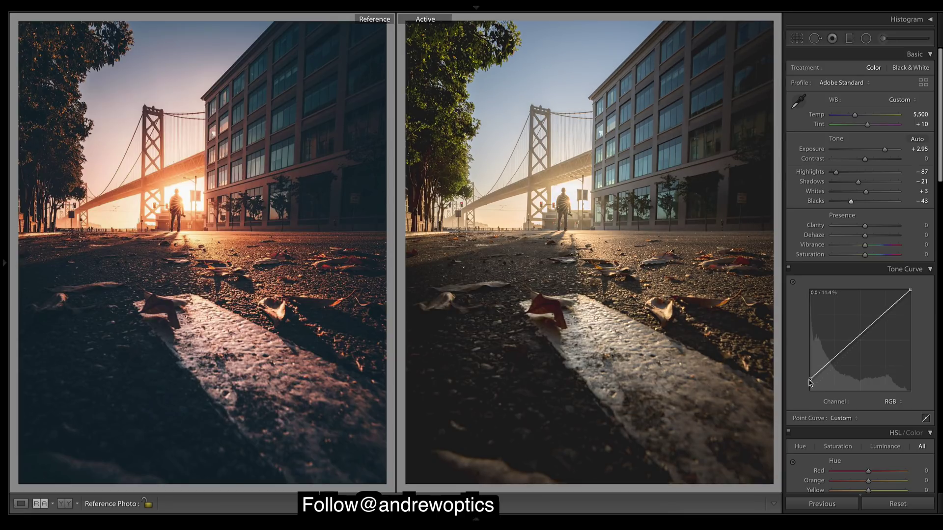
{"action": "key", "text": "ctrl+z"}
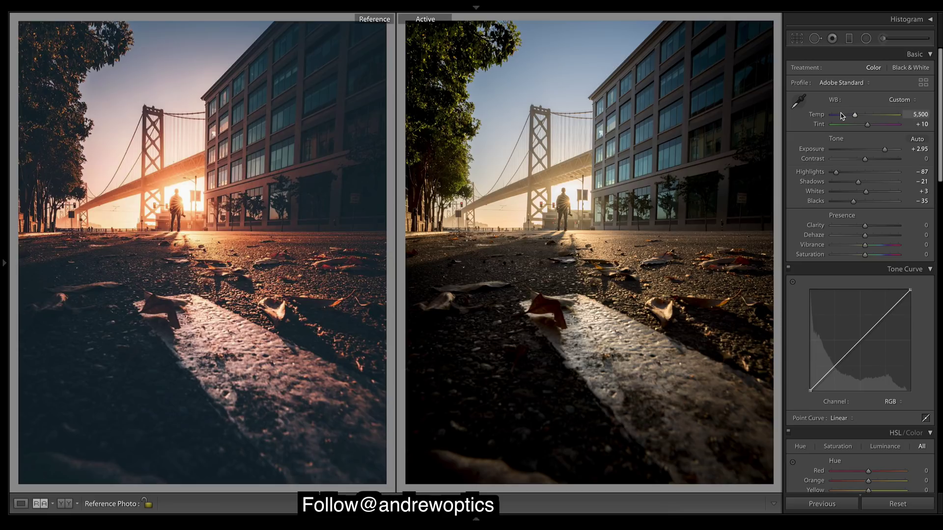
{"action": "left_click_drag", "start_coordinate": [865, 159], "coordinate": [856, 162]}
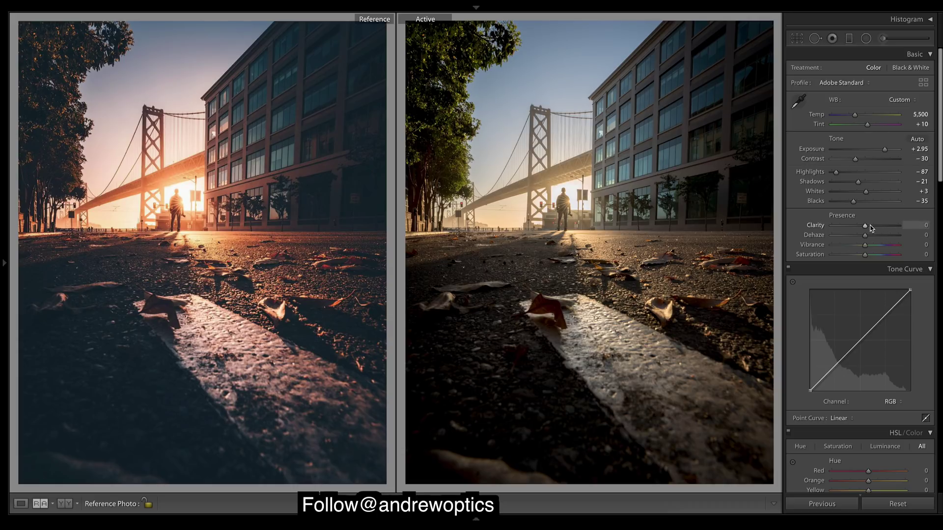
{"action": "left_click_drag", "start_coordinate": [865, 226], "coordinate": [873, 227]}
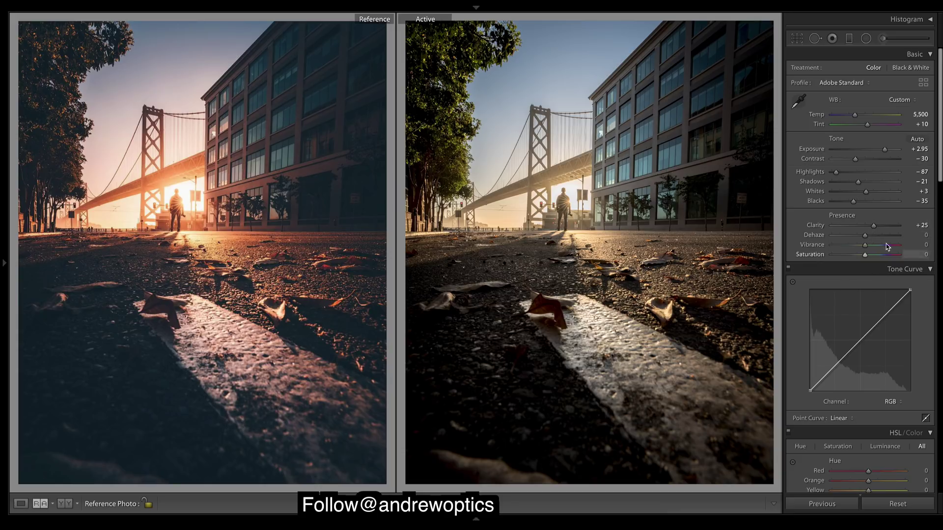
{"action": "left_click_drag", "start_coordinate": [865, 258], "coordinate": [876, 249]}
Bend the Red channel curve toward cyan and add mid and upper points to the Green curve.
{"action": "left_click", "coordinate": [892, 402]}
{"action": "left_click", "coordinate": [891, 411]}
{"action": "left_click_drag", "start_coordinate": [833, 368], "coordinate": [858, 341]}
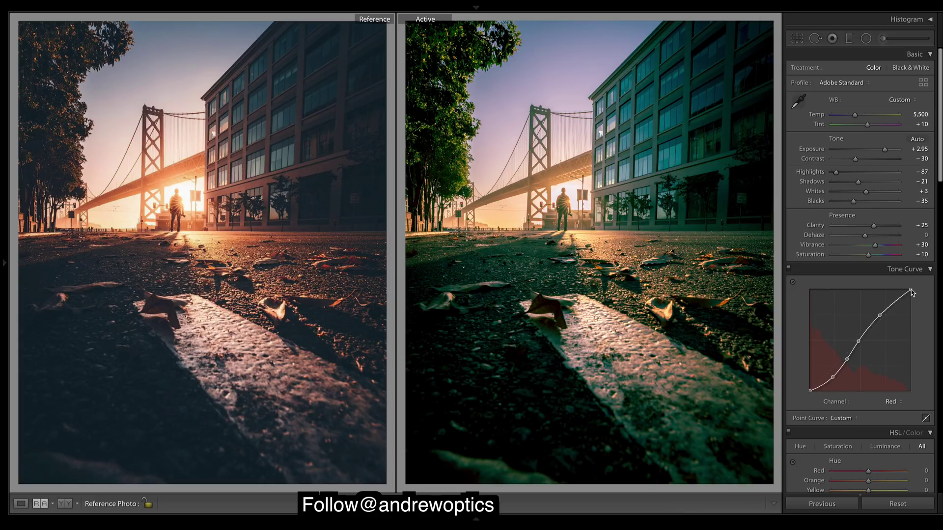
{"action": "left_click", "coordinate": [891, 402]}
{"action": "left_click", "coordinate": [891, 410]}
{"action": "mouse_move", "coordinate": [846, 383]}
{"action": "left_mouse_down"}
{"action": "mouse_move", "coordinate": [828, 386]}
{"action": "mouse_move", "coordinate": [843, 368]}
{"action": "left_mouse_up"}
{"action": "left_click_drag", "start_coordinate": [860, 343], "coordinate": [861, 342]}
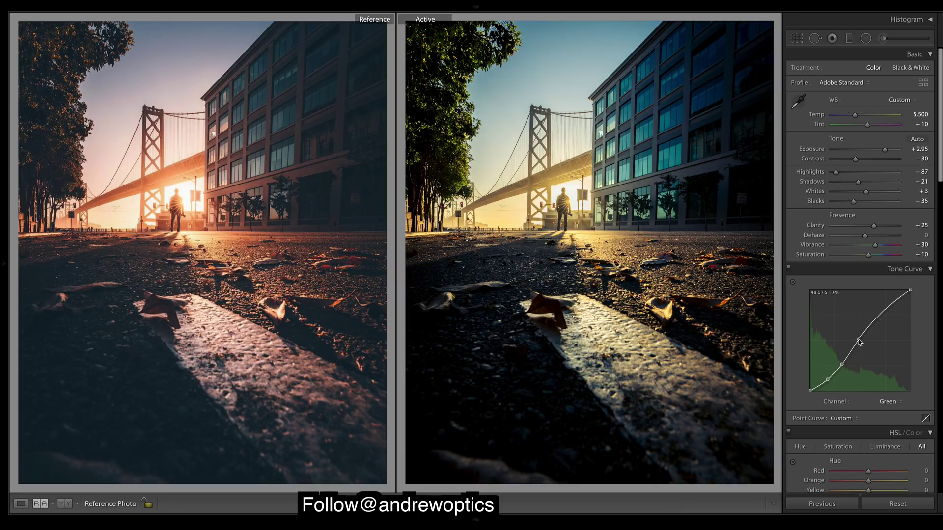
{"action": "left_click", "coordinate": [880, 314]}
Add a lower and a slightly lowered upper point to the Blue channel curve.
{"action": "left_click", "coordinate": [887, 402]}
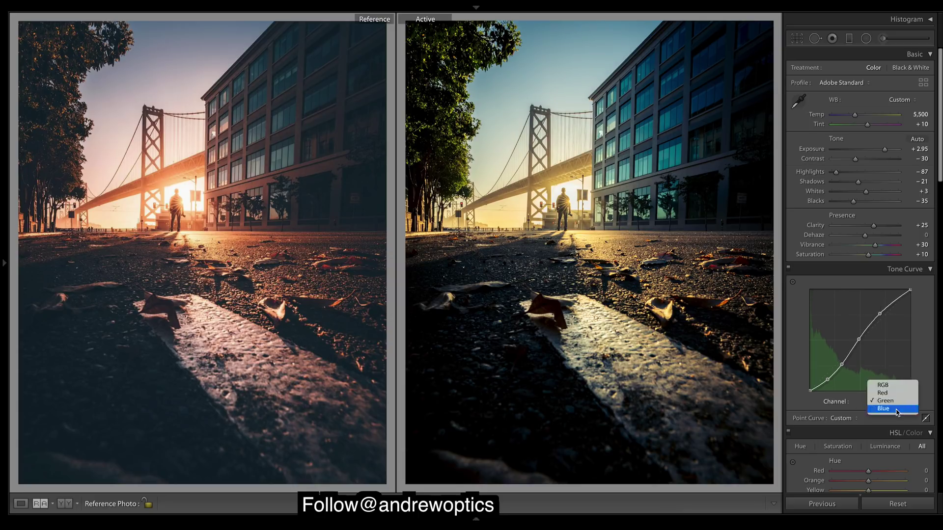
{"action": "left_click", "coordinate": [891, 408]}
{"action": "left_click", "coordinate": [858, 340]}
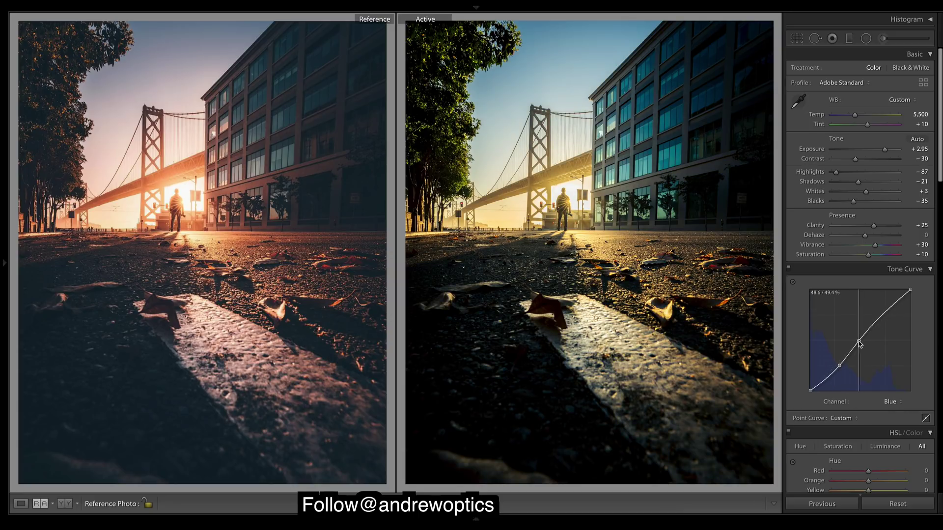
{"action": "left_click", "coordinate": [885, 313]}
{"action": "left_click_drag", "start_coordinate": [886, 313], "coordinate": [879, 319]}
On the RGB curve, lift the black point and add midtone and highlight points.
{"action": "left_click", "coordinate": [890, 402]}
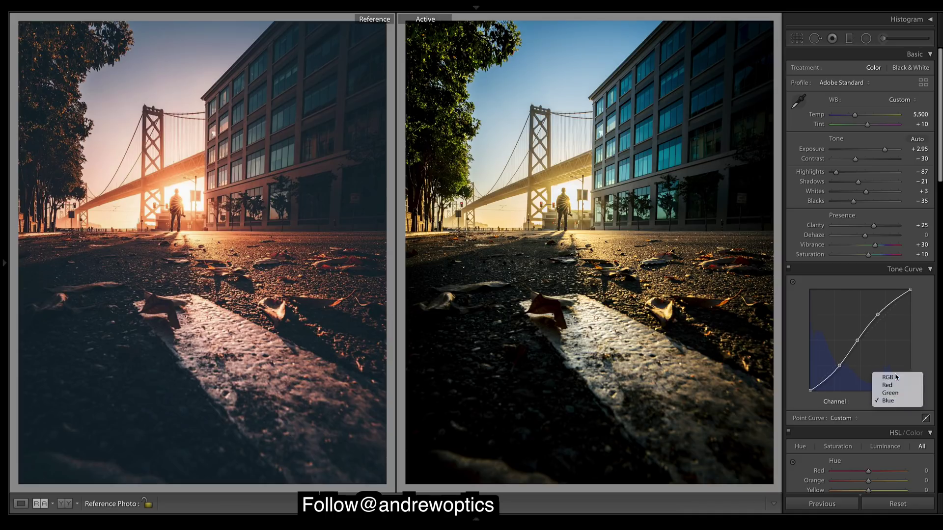
{"action": "left_click", "coordinate": [887, 373]}
{"action": "left_click_drag", "start_coordinate": [809, 391], "coordinate": [866, 338]}
{"action": "left_click", "coordinate": [864, 340]}
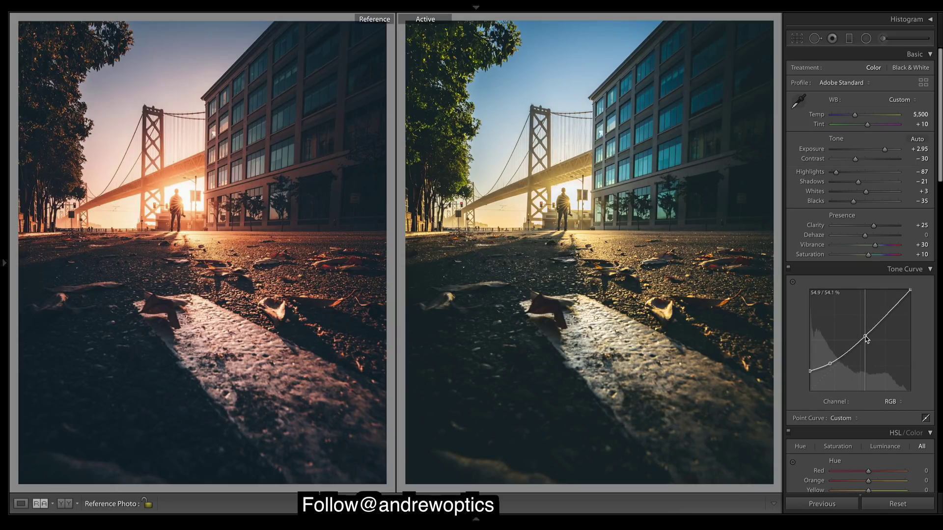
{"action": "left_click", "coordinate": [885, 317]}
{"action": "left_click_drag", "start_coordinate": [886, 318], "coordinate": [886, 317]}
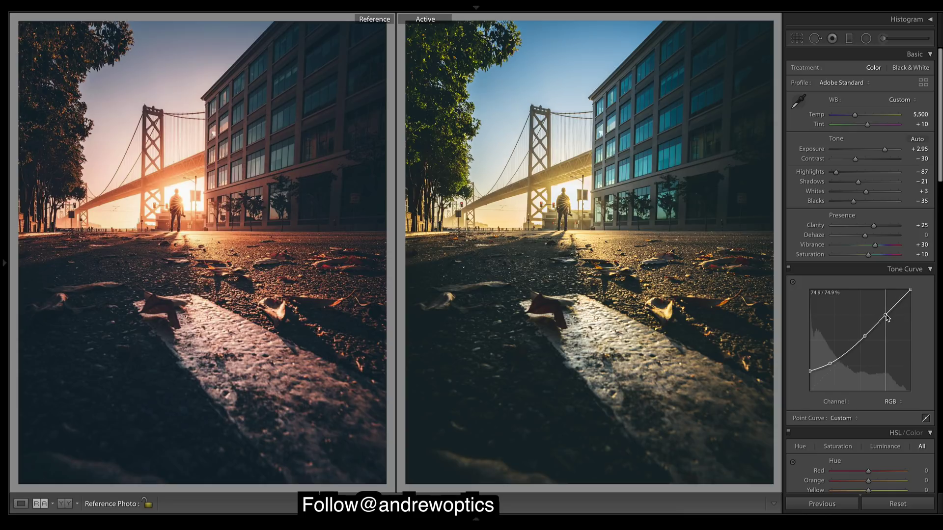
{"action": "left_click", "coordinate": [900, 402]}
{"action": "left_click", "coordinate": [900, 411]}
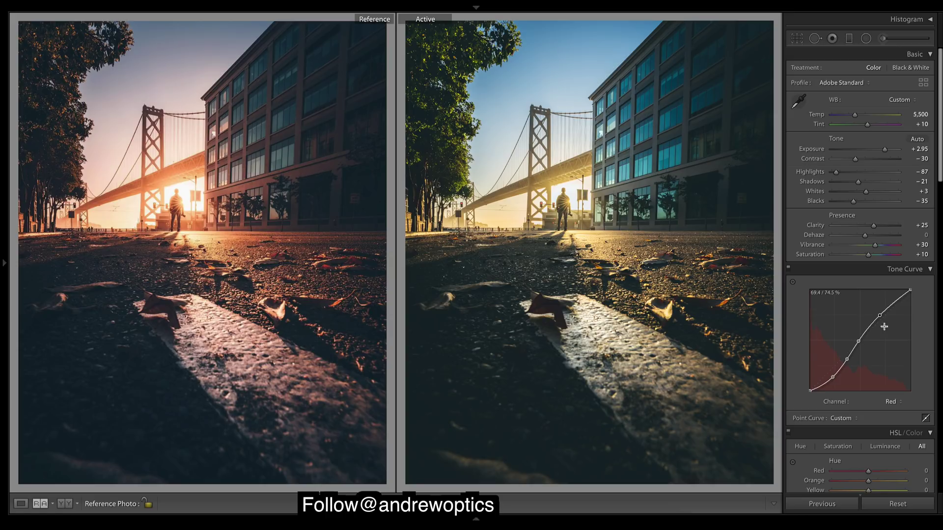
{"action": "left_click", "coordinate": [900, 403]}
{"action": "left_click", "coordinate": [906, 411]}
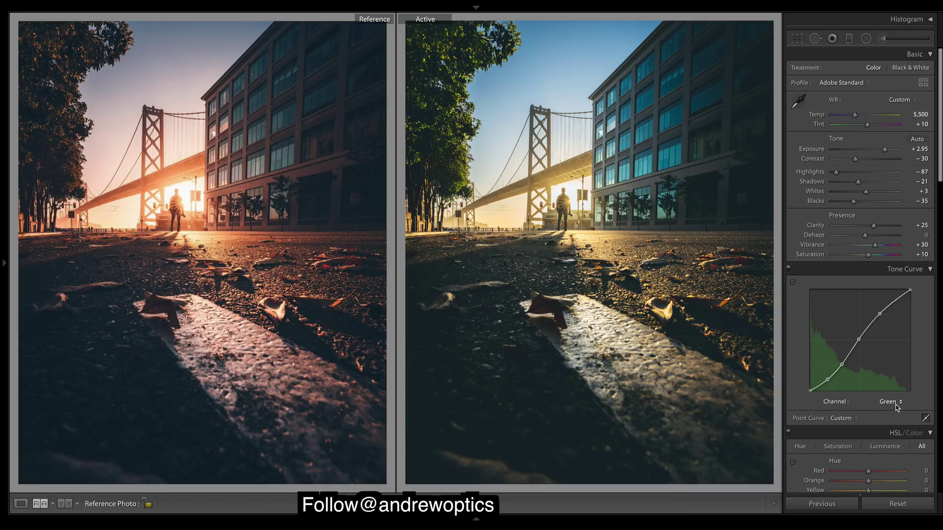
{"action": "left_click", "coordinate": [899, 403]}
{"action": "left_click", "coordinate": [900, 413]}
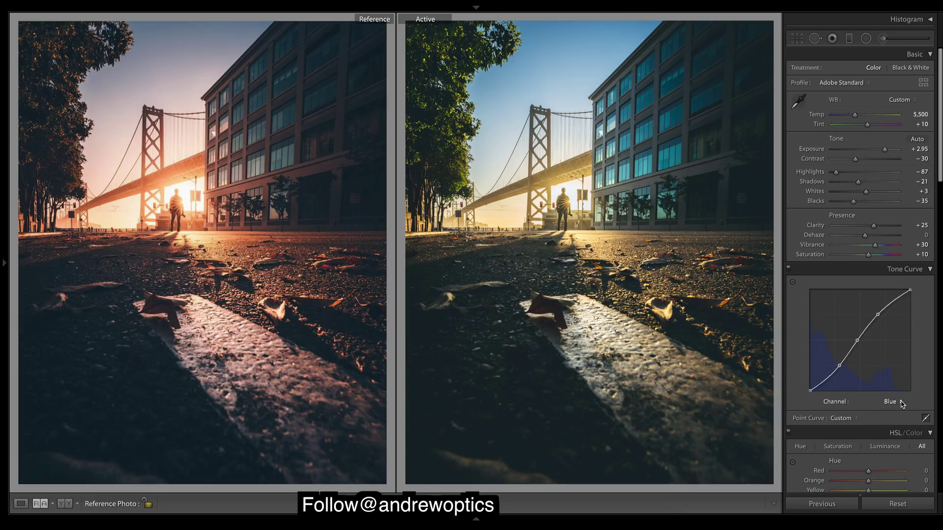
{"action": "left_click", "coordinate": [900, 403]}
{"action": "left_click", "coordinate": [893, 379]}
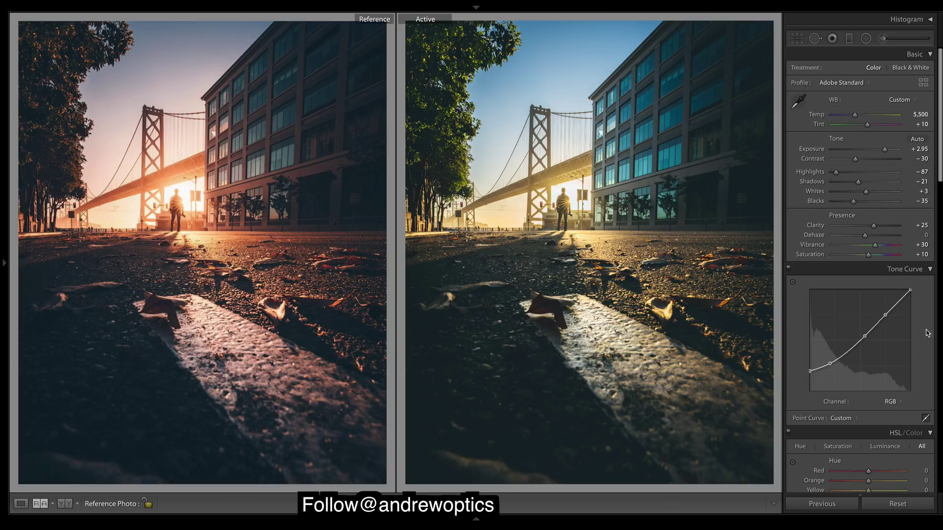
{"action": "left_click", "coordinate": [893, 402]}
{"action": "left_click", "coordinate": [894, 409]}
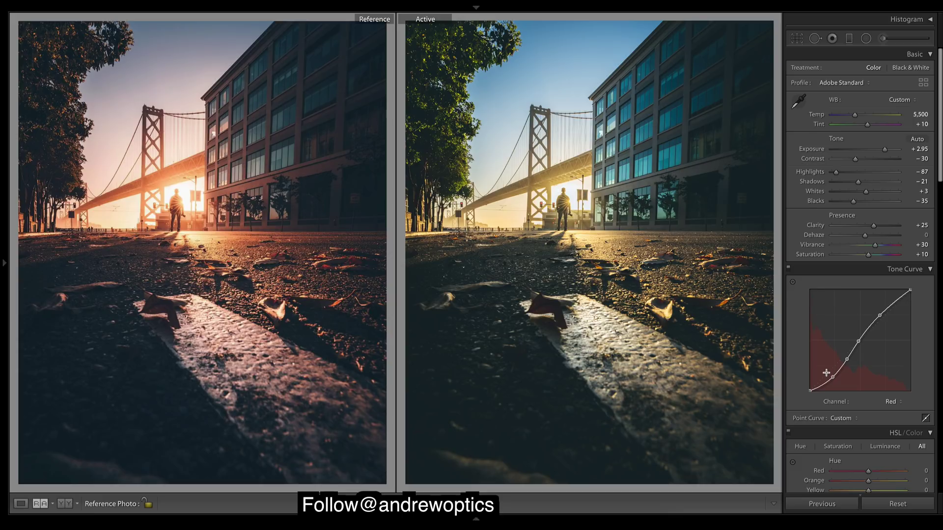
{"action": "left_click", "coordinate": [898, 402]}
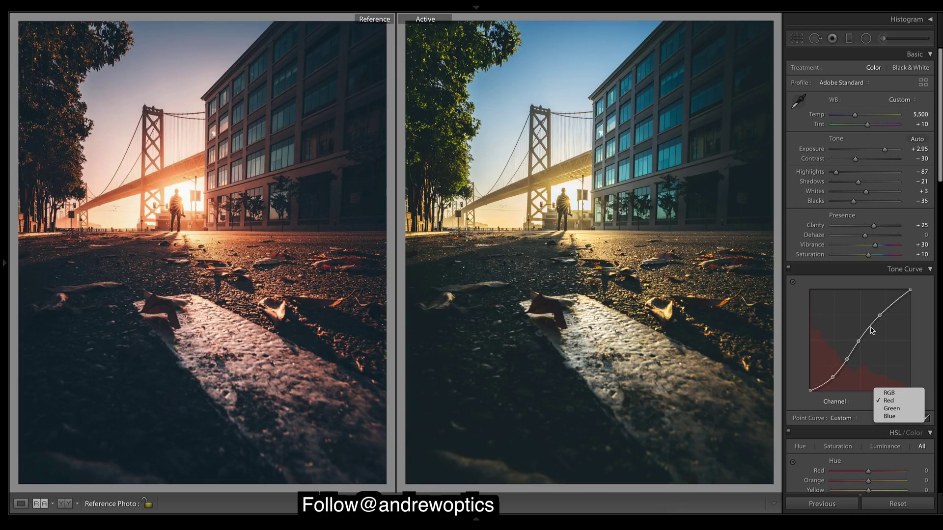
{"action": "left_click", "coordinate": [891, 409]}
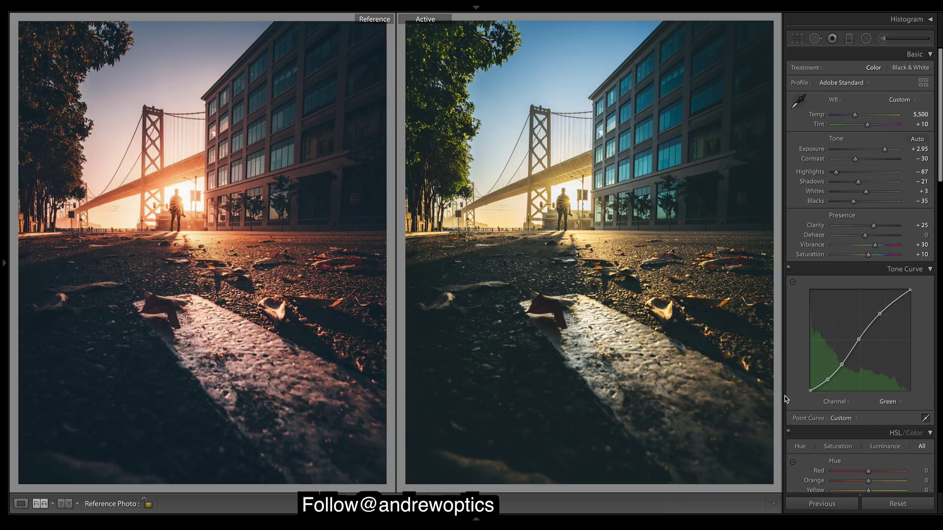
{"action": "left_click", "coordinate": [903, 403]}
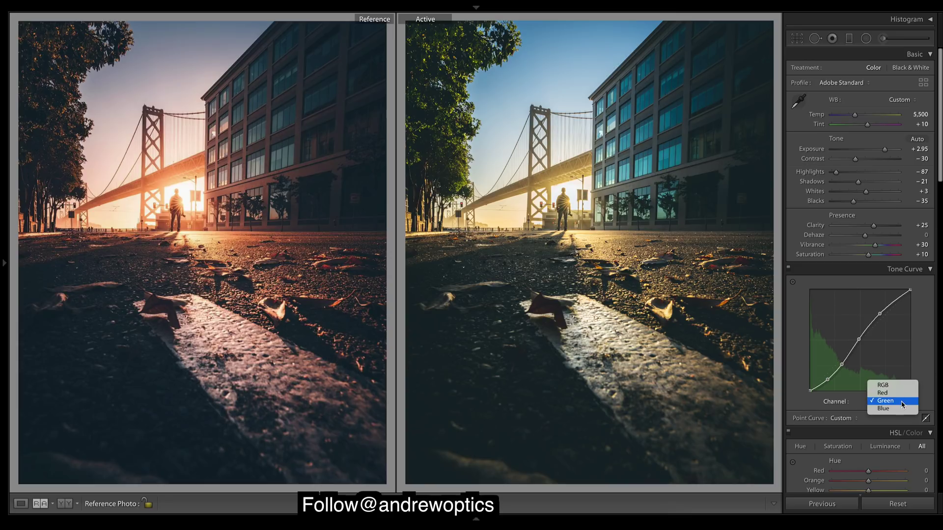
{"action": "left_click", "coordinate": [906, 386]}
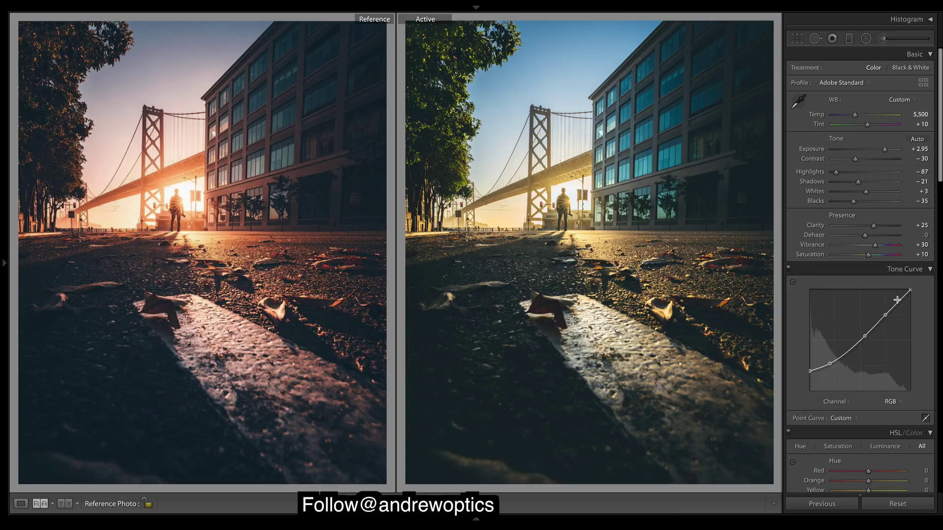
{"action": "left_click", "coordinate": [900, 403]}
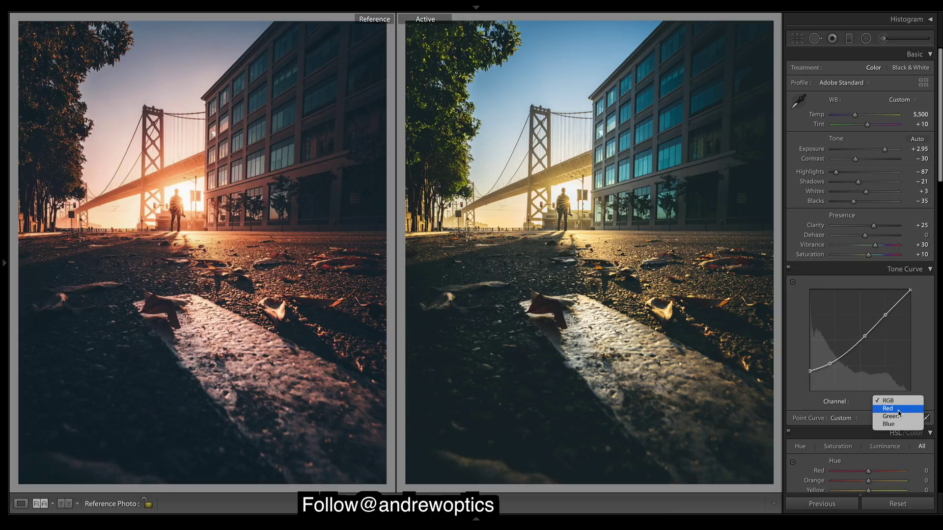
{"action": "left_click", "coordinate": [919, 338]}
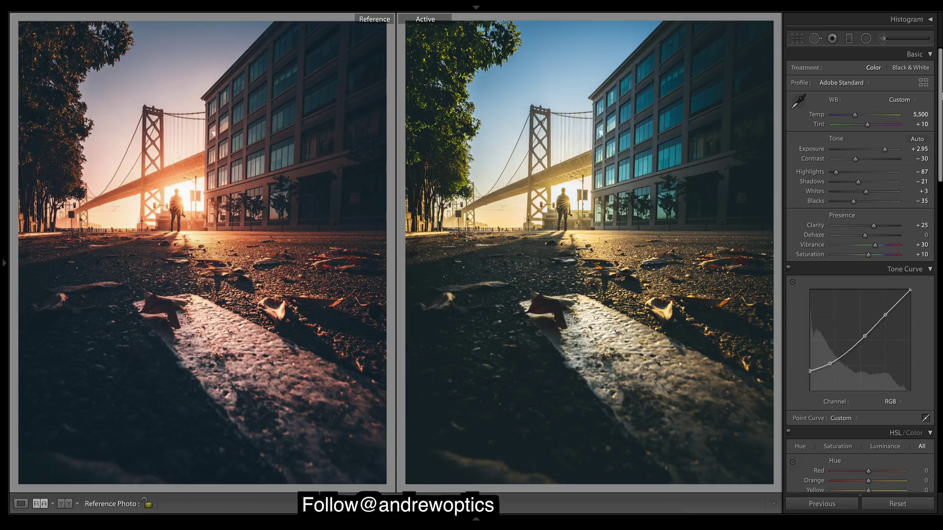
Give split toning Highlights Hue 30, Saturation 27 and Shadows Hue 248, Saturation 10.
{"action": "scroll", "coordinate": [941, 107], "scroll_direction": "down", "scroll_amount": 10}
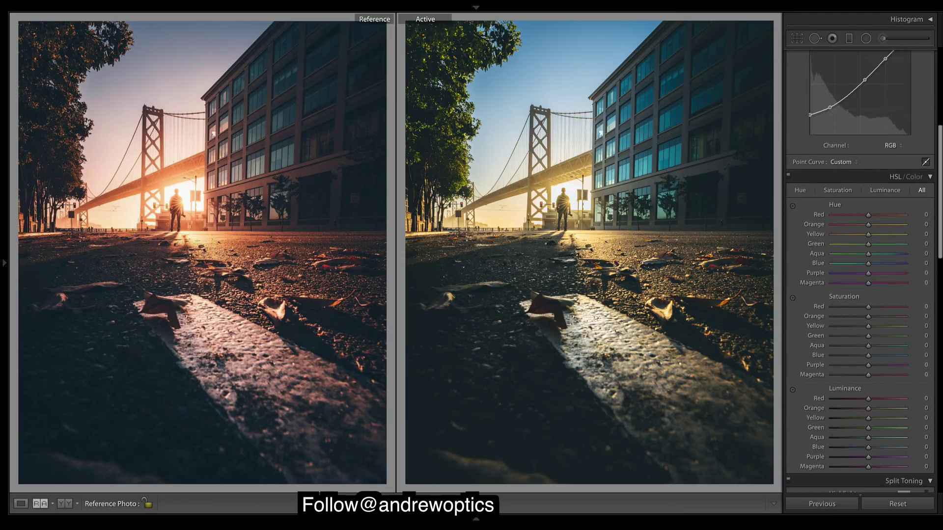
{"action": "scroll", "coordinate": [864, 230], "scroll_direction": "down", "scroll_amount": 6}
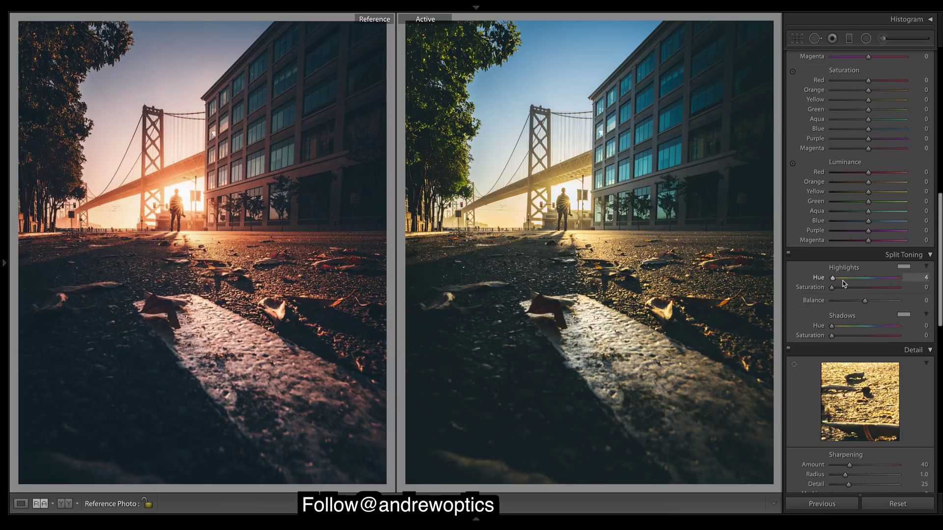
{"action": "left_click_drag", "start_coordinate": [833, 279], "coordinate": [840, 284]}
{"action": "mouse_move", "coordinate": [836, 289]}
{"action": "left_mouse_down"}
{"action": "mouse_move", "coordinate": [871, 291]}
{"action": "mouse_move", "coordinate": [852, 291]}
{"action": "left_mouse_up"}
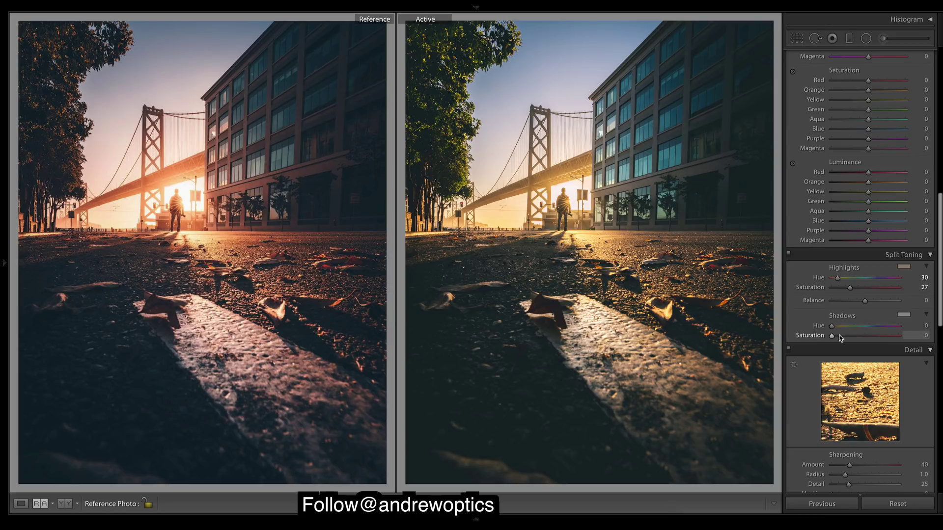
{"action": "left_click_drag", "start_coordinate": [832, 327], "coordinate": [876, 333]}
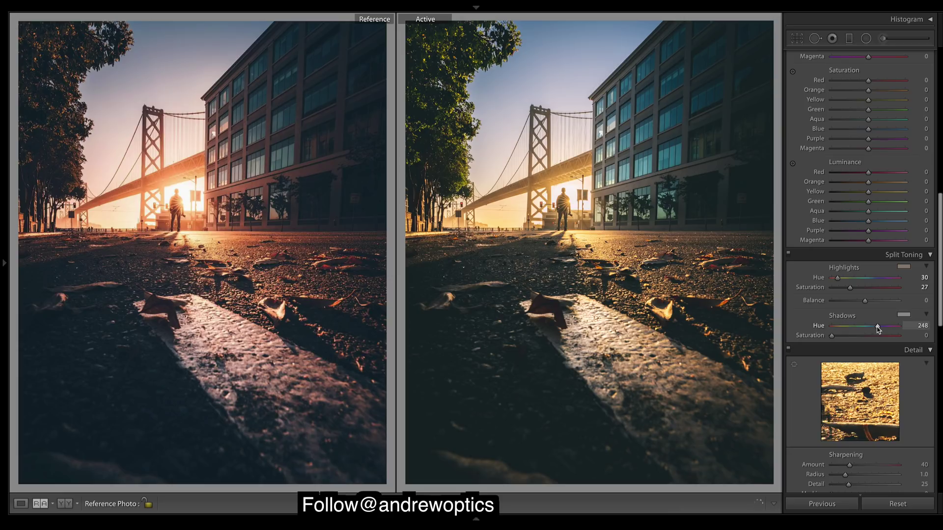
{"action": "left_click_drag", "start_coordinate": [832, 336], "coordinate": [841, 339]}
Shift the HSL Yellow hue to -51 and Green hue to -66.
{"action": "scroll", "coordinate": [940, 276], "scroll_direction": "up", "scroll_amount": 15}
{"action": "scroll", "coordinate": [941, 277], "scroll_direction": "down", "scroll_amount": 13}
{"action": "scroll", "coordinate": [859, 271], "scroll_direction": "up", "scroll_amount": 4}
{"action": "scroll", "coordinate": [859, 271], "scroll_direction": "down", "scroll_amount": 1}
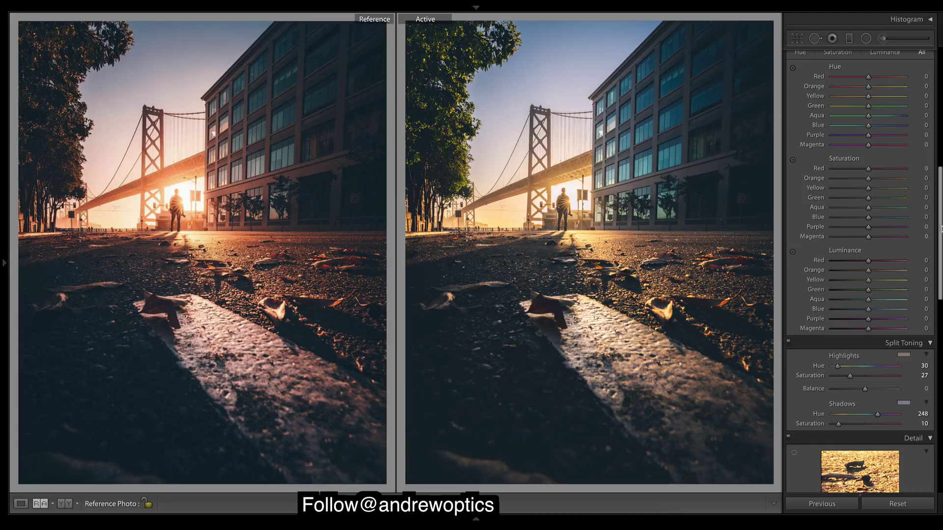
{"action": "scroll", "coordinate": [895, 256], "scroll_direction": "up", "scroll_amount": 3}
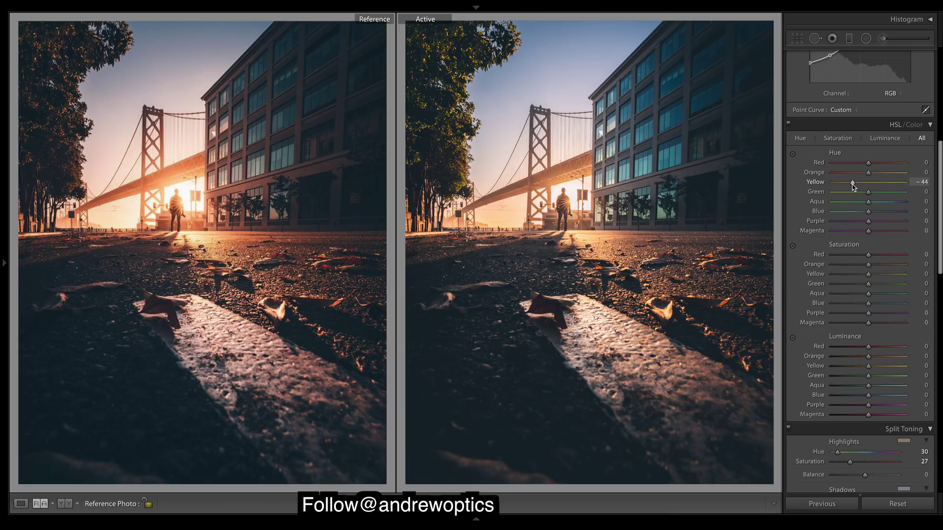
{"action": "left_click_drag", "start_coordinate": [851, 187], "coordinate": [850, 186]}
{"action": "mouse_move", "coordinate": [839, 193]}
{"action": "left_mouse_down"}
{"action": "mouse_move", "coordinate": [851, 194]}
{"action": "mouse_move", "coordinate": [826, 187]}
{"action": "mouse_move", "coordinate": [840, 193]}
{"action": "left_mouse_up"}
{"action": "left_click_drag", "start_coordinate": [842, 195], "coordinate": [845, 195]}
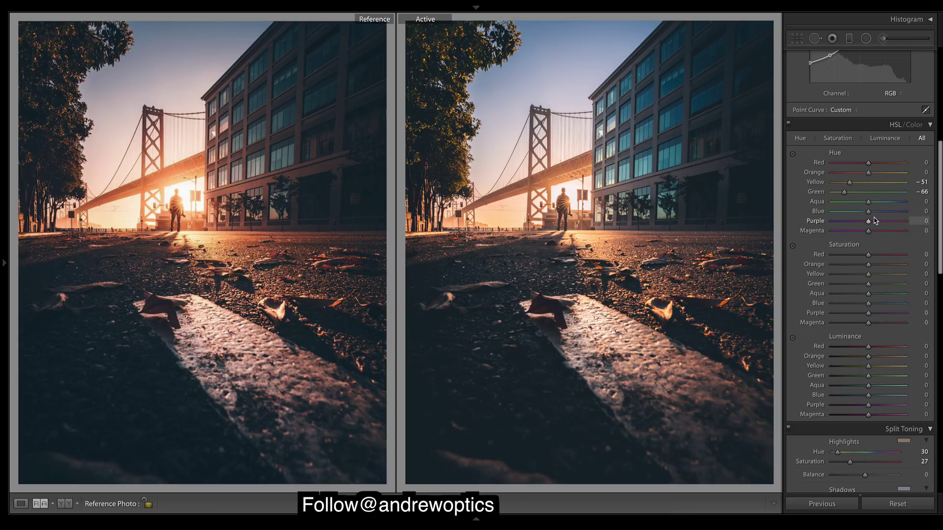
Keep Blue hue at 0, set Purple hue to -100 and Aqua hue to -60.
{"action": "mouse_move", "coordinate": [868, 212]}
{"action": "left_mouse_down"}
{"action": "mouse_move", "coordinate": [900, 215]}
{"action": "mouse_move", "coordinate": [874, 205]}
{"action": "left_mouse_up"}
{"action": "key", "text": "ctrl+z"}
{"action": "left_click_drag", "start_coordinate": [869, 212], "coordinate": [861, 212]}
{"action": "double_click", "coordinate": [863, 214]}
{"action": "left_click_drag", "start_coordinate": [869, 223], "coordinate": [815, 225]}
{"action": "left_click_drag", "start_coordinate": [868, 214], "coordinate": [872, 214]}
{"action": "double_click", "coordinate": [872, 213]}
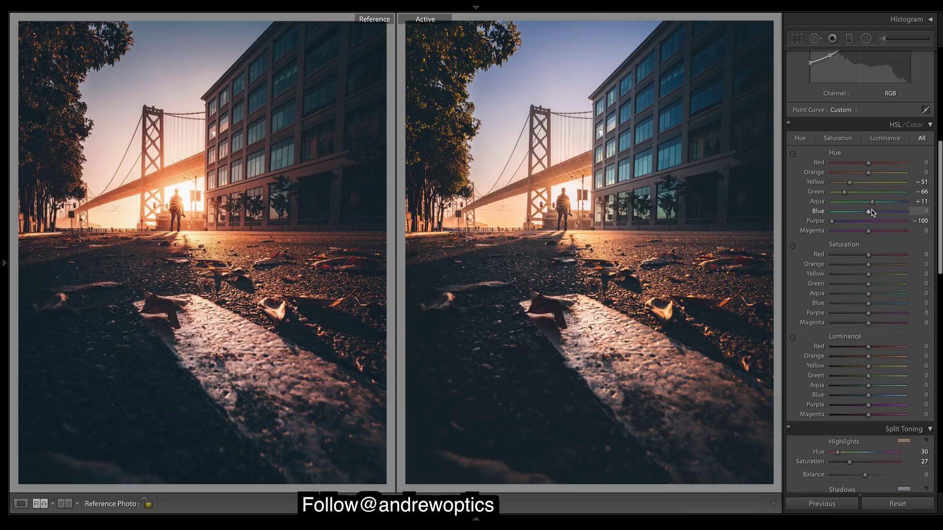
{"action": "left_click_drag", "start_coordinate": [873, 204], "coordinate": [848, 203]}
Push Aqua hue further, darken aqua and blue luminance, and set Red hue to +13.
{"action": "left_click_drag", "start_coordinate": [848, 204], "coordinate": [843, 201]}
{"action": "left_click_drag", "start_coordinate": [868, 385], "coordinate": [856, 398]}
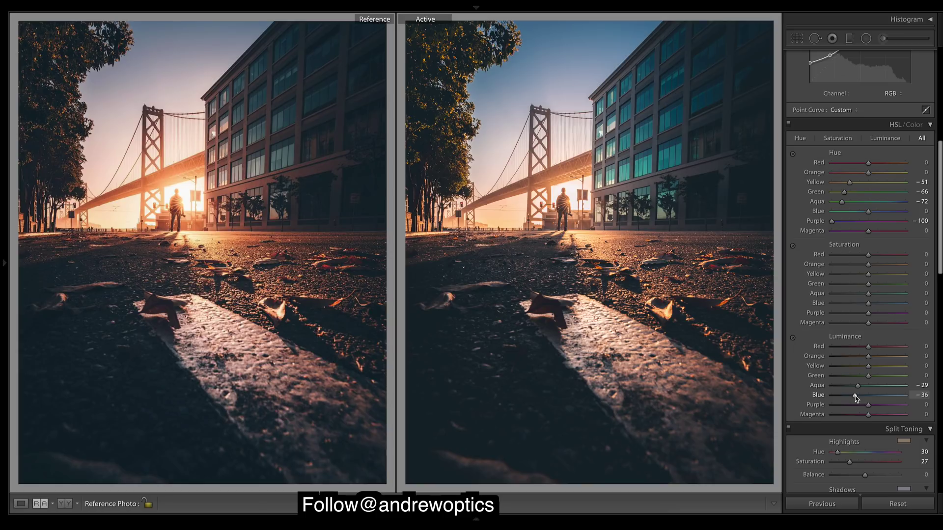
{"action": "left_click_drag", "start_coordinate": [857, 396], "coordinate": [855, 396]}
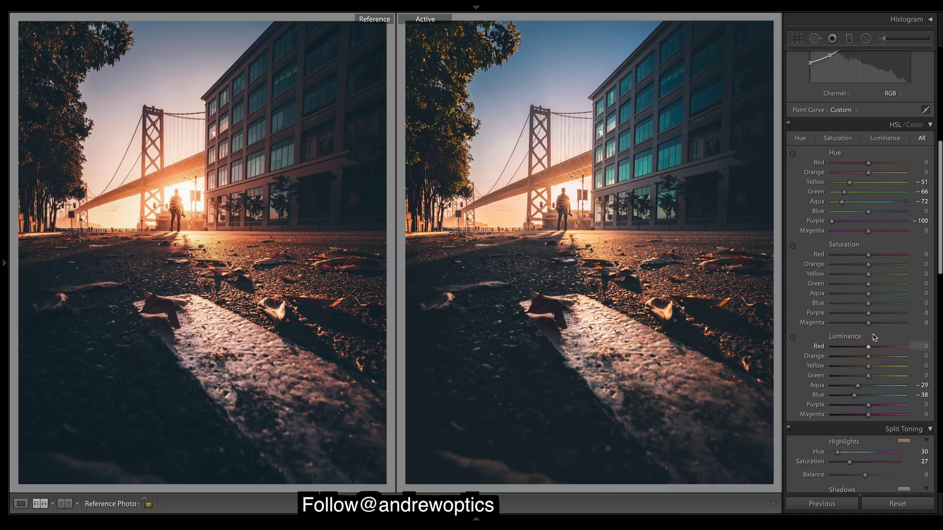
{"action": "scroll", "coordinate": [870, 319], "scroll_direction": "up", "scroll_amount": 1}
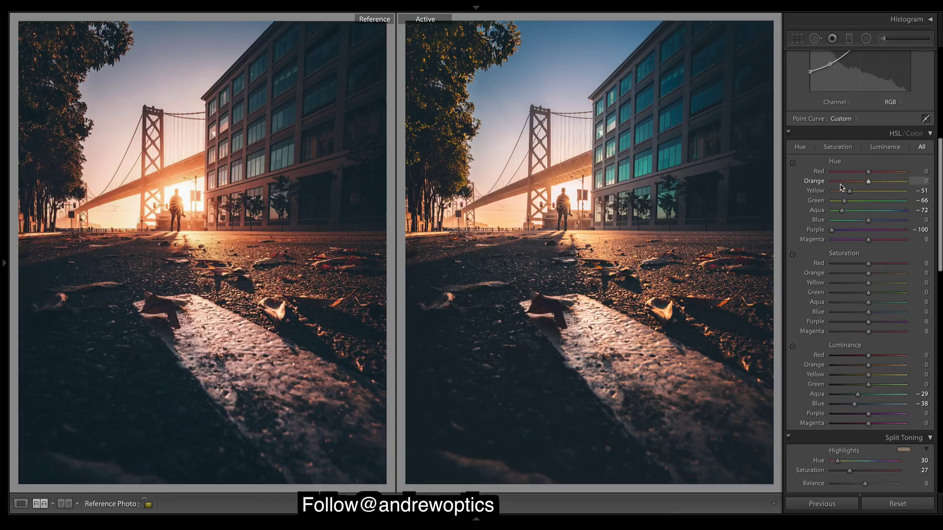
{"action": "left_click_drag", "start_coordinate": [867, 174], "coordinate": [873, 175]}
Draw a radial ellipse around the bridge tower and walking figure, widen it, and zero Saturation.
{"action": "left_click", "coordinate": [868, 41]}
{"action": "left_click_drag", "start_coordinate": [536, 137], "coordinate": [641, 235]}
{"action": "left_click_drag", "start_coordinate": [535, 143], "coordinate": [570, 179]}
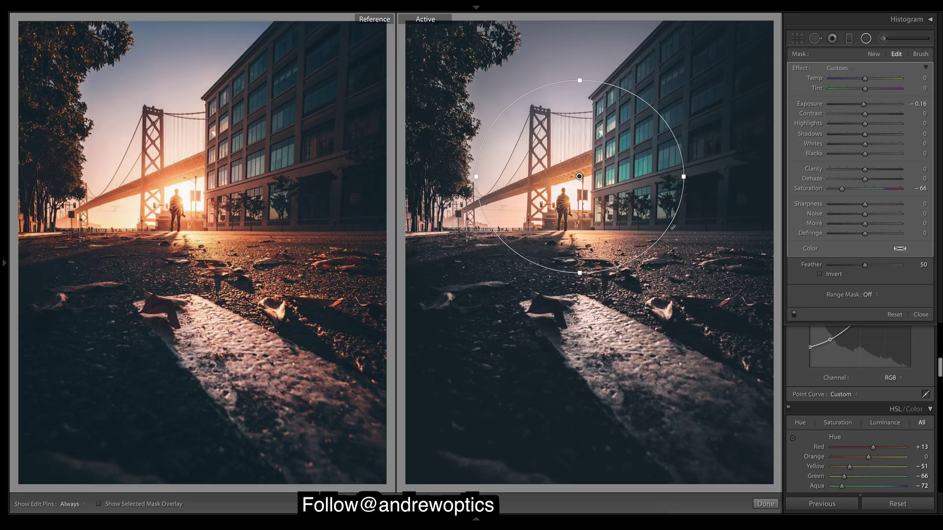
{"action": "left_click_drag", "start_coordinate": [686, 177], "coordinate": [714, 177]}
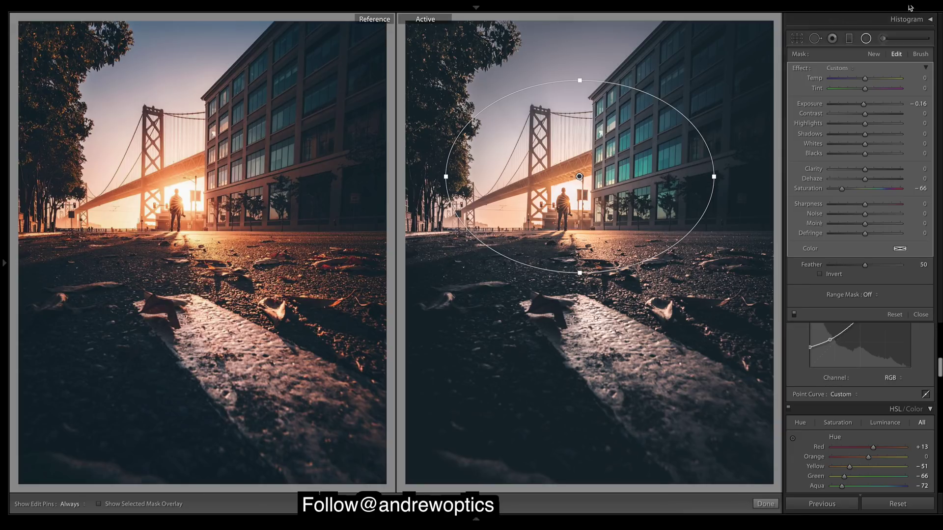
{"action": "double_click", "coordinate": [842, 188]}
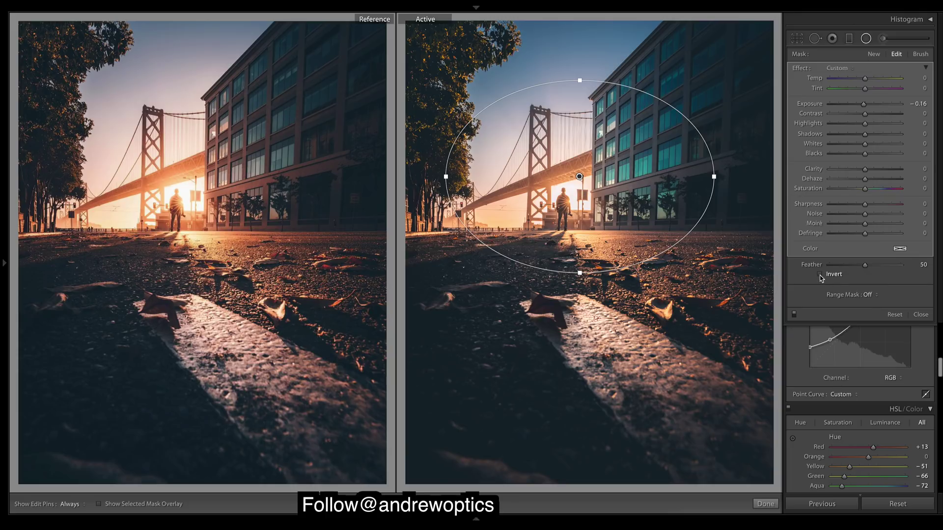
Invert the radial filter, reset its Exposure, and warm Temp to about 40.
{"action": "left_click", "coordinate": [820, 275]}
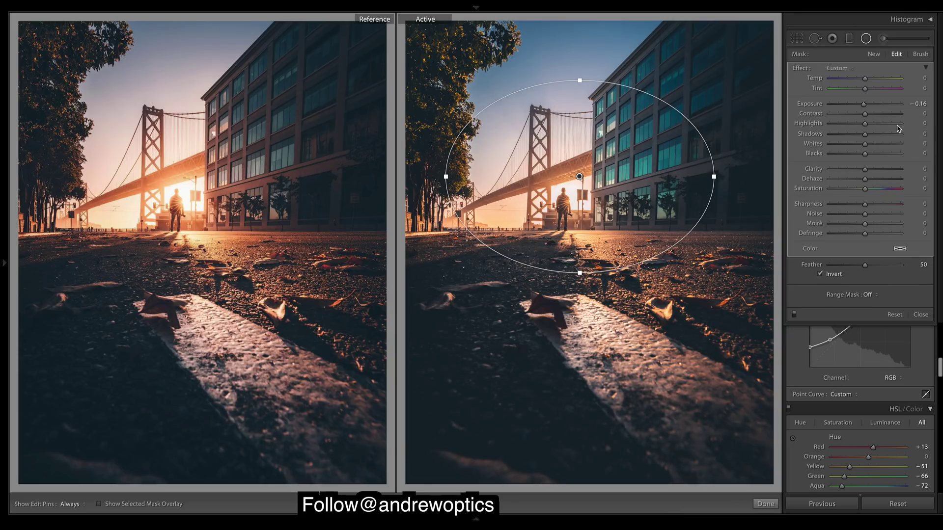
{"action": "double_click", "coordinate": [863, 104]}
{"action": "left_click_drag", "start_coordinate": [866, 82], "coordinate": [880, 85]}
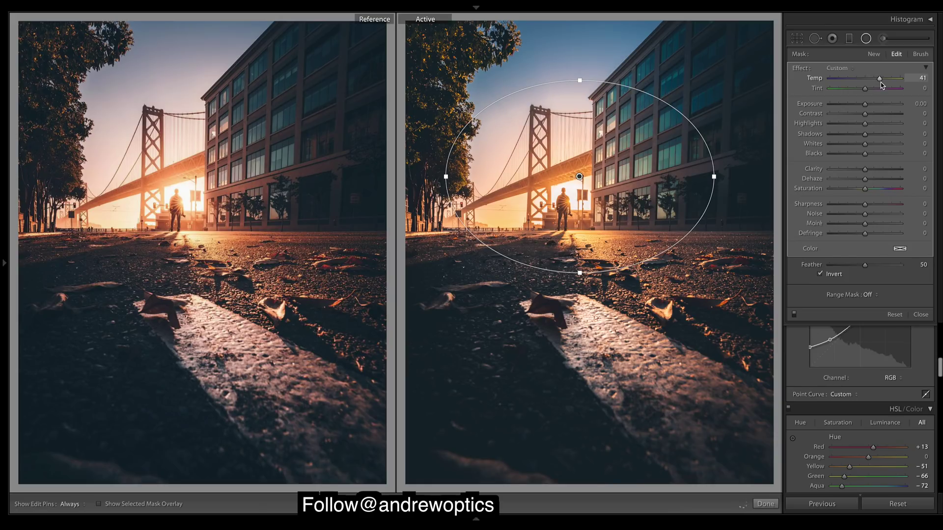
{"action": "left_click_drag", "start_coordinate": [880, 84], "coordinate": [879, 84]}
Set the mask's Contrast 20, Highlights 20, Shadows -5, and finish the filter.
{"action": "left_click", "coordinate": [873, 114]}
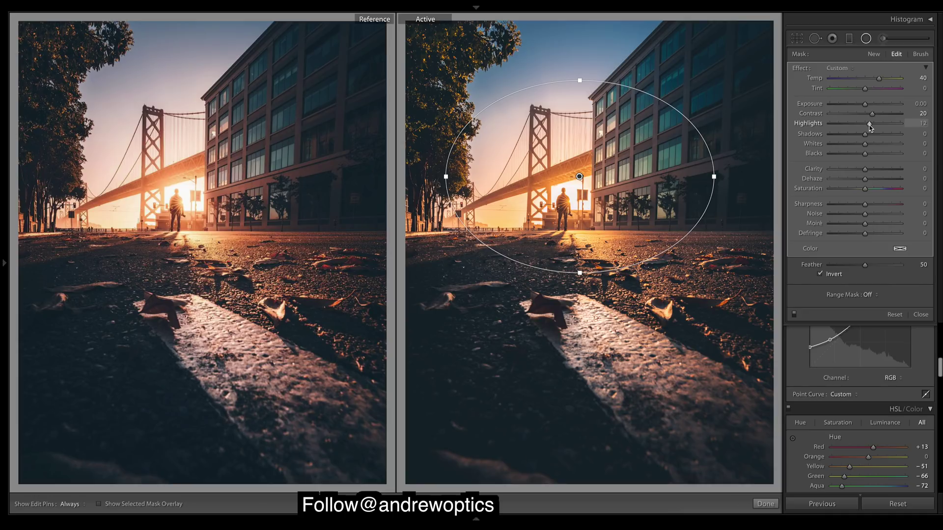
{"action": "left_click_drag", "start_coordinate": [869, 127], "coordinate": [875, 125]}
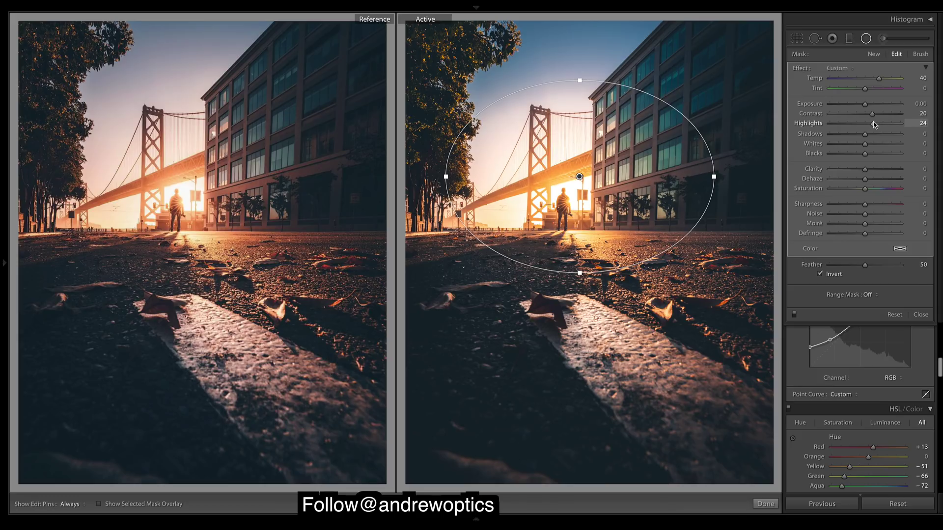
{"action": "left_click_drag", "start_coordinate": [874, 125], "coordinate": [862, 138]}
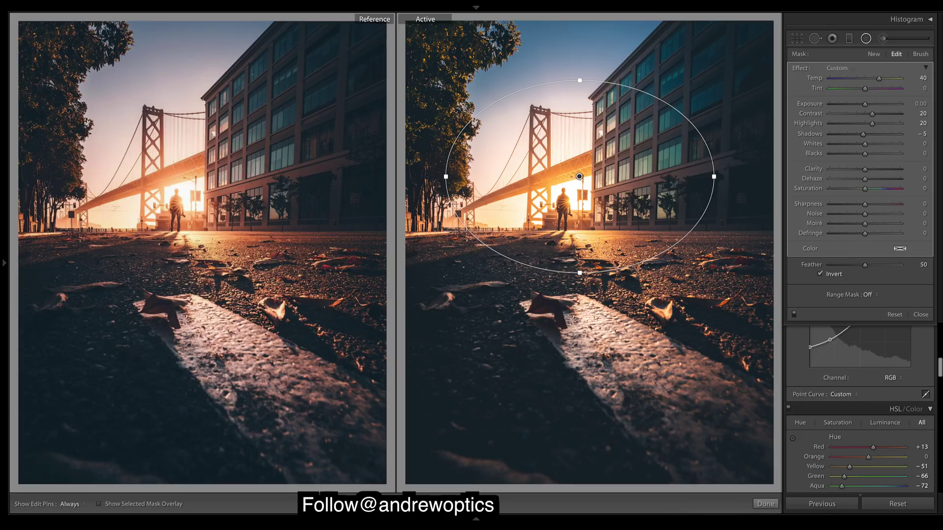
{"action": "mouse_move", "coordinate": [765, 501]}
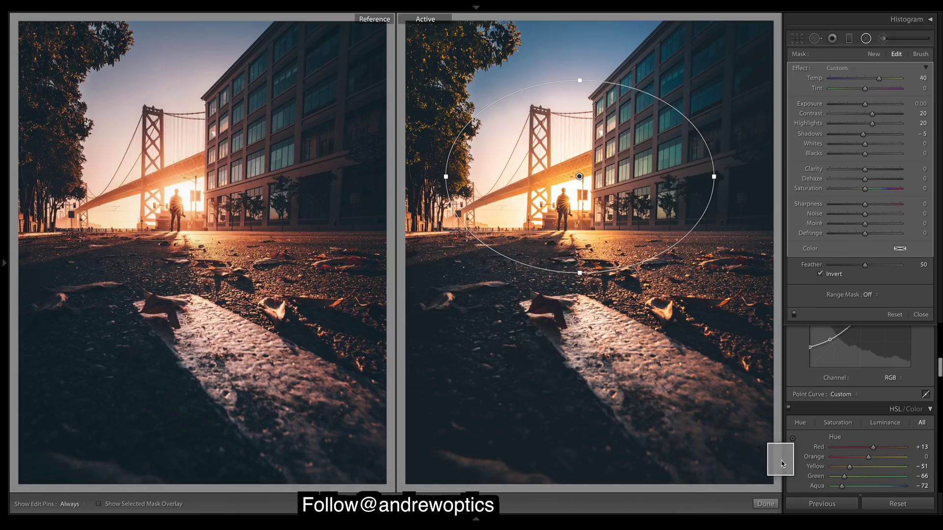
{"action": "left_click", "coordinate": [765, 504]}
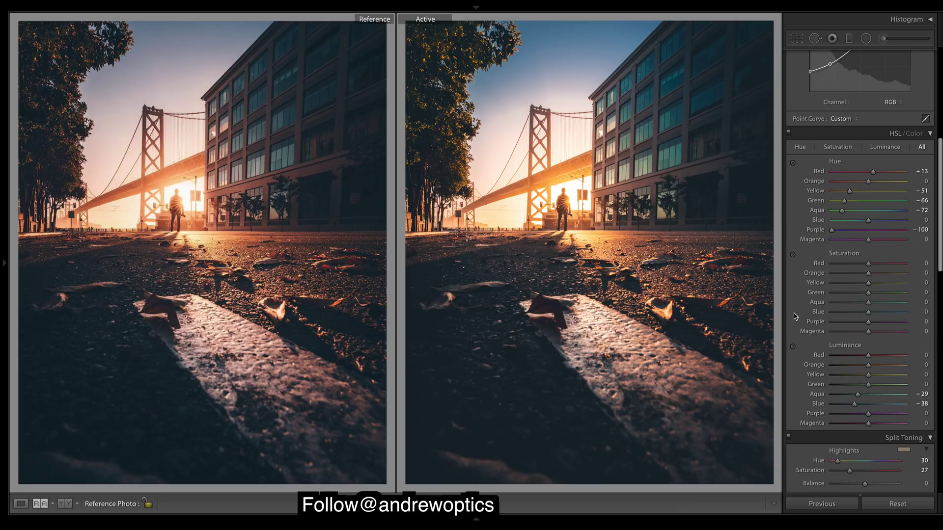
Set HSL saturation to Green -100, Blue -59 and Yellow -18.
{"action": "left_click_drag", "start_coordinate": [868, 292], "coordinate": [832, 293]}
{"action": "left_click_drag", "start_coordinate": [868, 312], "coordinate": [852, 313]}
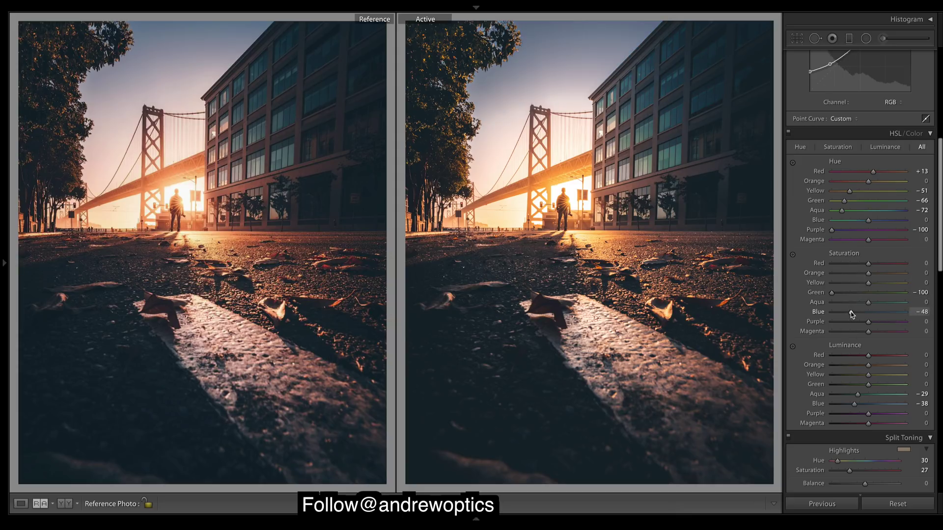
{"action": "left_click_drag", "start_coordinate": [852, 314], "coordinate": [846, 315]}
{"action": "left_click_drag", "start_coordinate": [868, 283], "coordinate": [860, 284]}
{"action": "left_click_drag", "start_coordinate": [861, 286], "coordinate": [863, 286]}
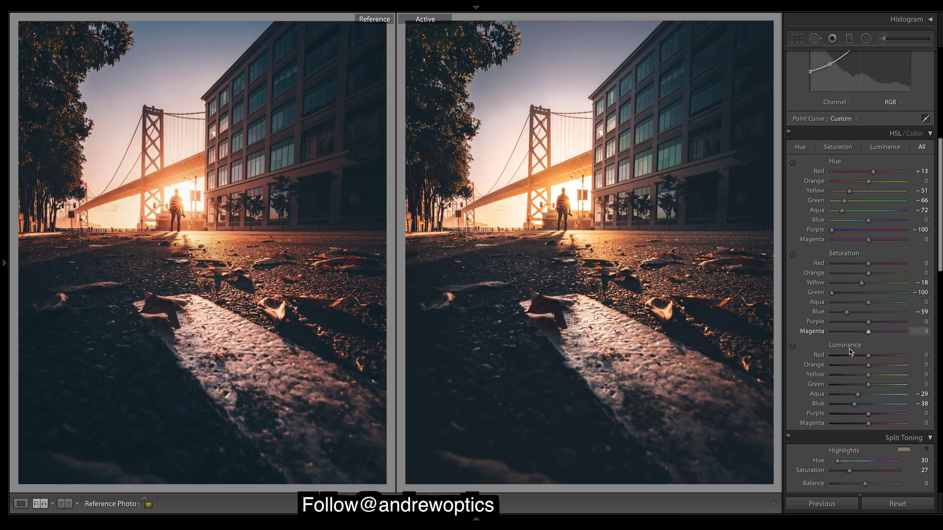
Set HSL luminance to Yellow +1, Red +4 and Purple +65.
{"action": "left_click_drag", "start_coordinate": [867, 376], "coordinate": [869, 376]}
{"action": "left_click_drag", "start_coordinate": [869, 355], "coordinate": [871, 357]}
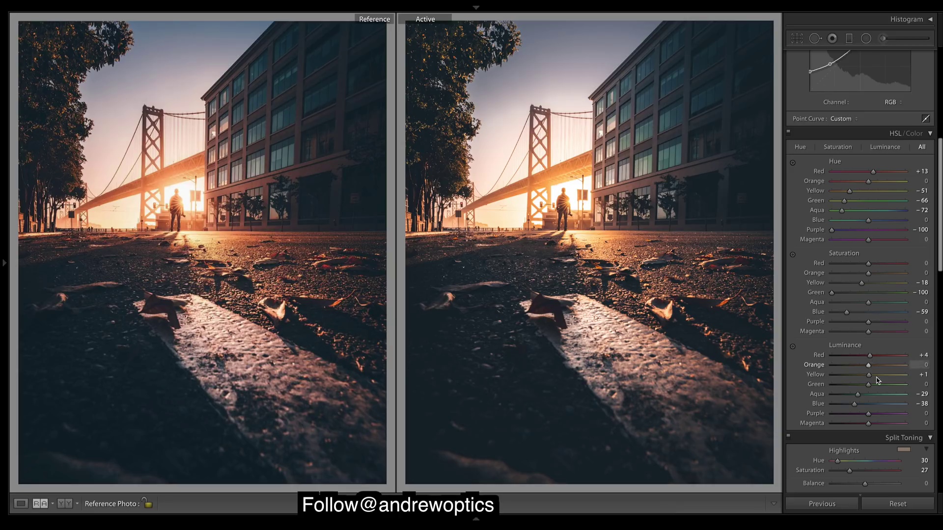
{"action": "left_click_drag", "start_coordinate": [869, 415], "coordinate": [892, 418]}
{"action": "scroll", "coordinate": [940, 196], "scroll_direction": "down", "scroll_amount": 3}
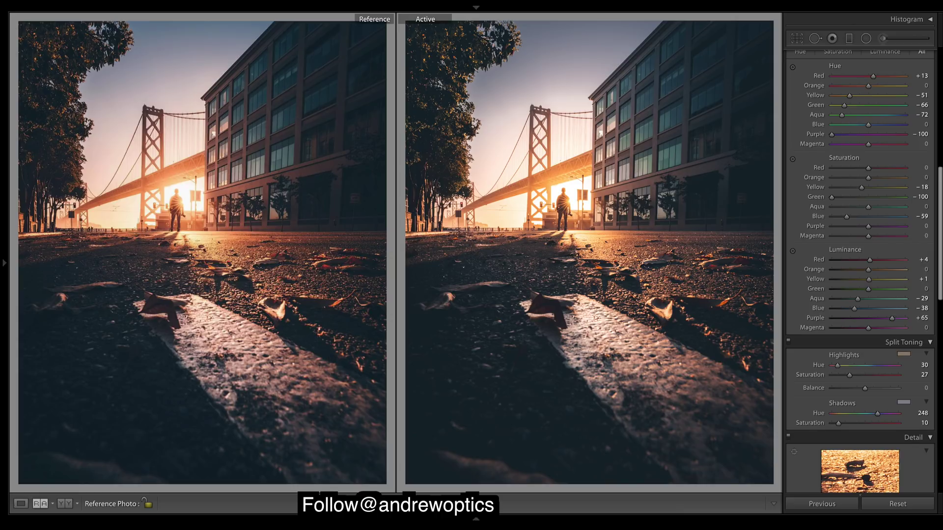
{"action": "scroll", "coordinate": [859, 270], "scroll_direction": "down", "scroll_amount": 10}
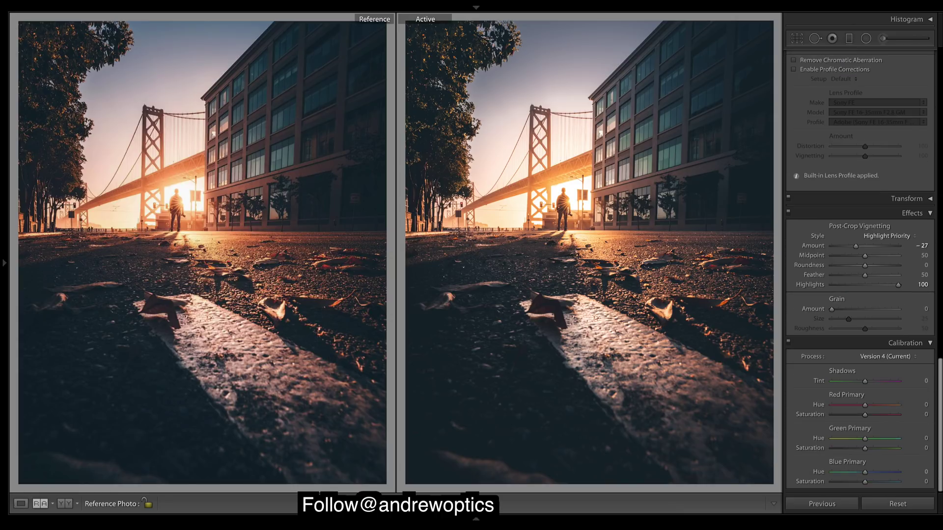
{"action": "scroll", "coordinate": [860, 270], "scroll_direction": "up", "scroll_amount": 1}
{"action": "scroll", "coordinate": [859, 270], "scroll_direction": "down", "scroll_amount": 1}
{"action": "scroll", "coordinate": [860, 270], "scroll_direction": "up", "scroll_amount": 15}
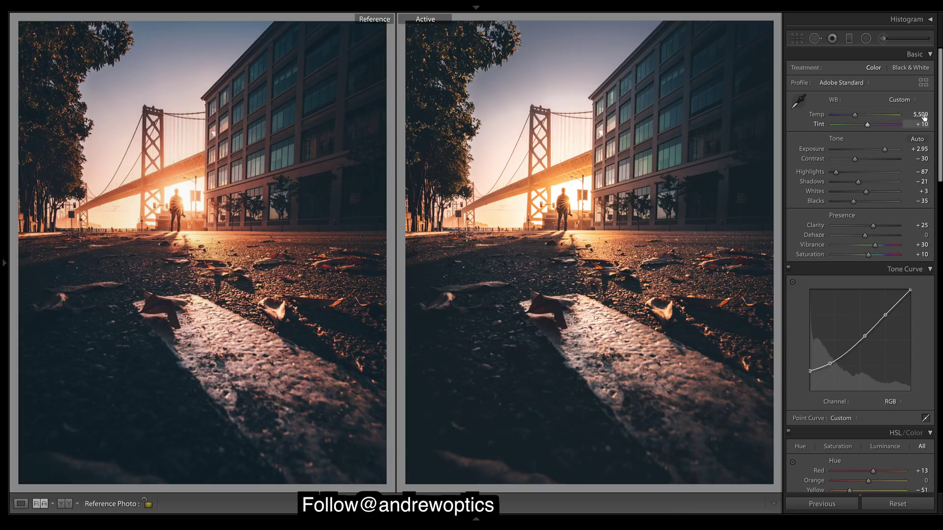
{"action": "left_click_drag", "start_coordinate": [940, 122], "coordinate": [940, 209]}
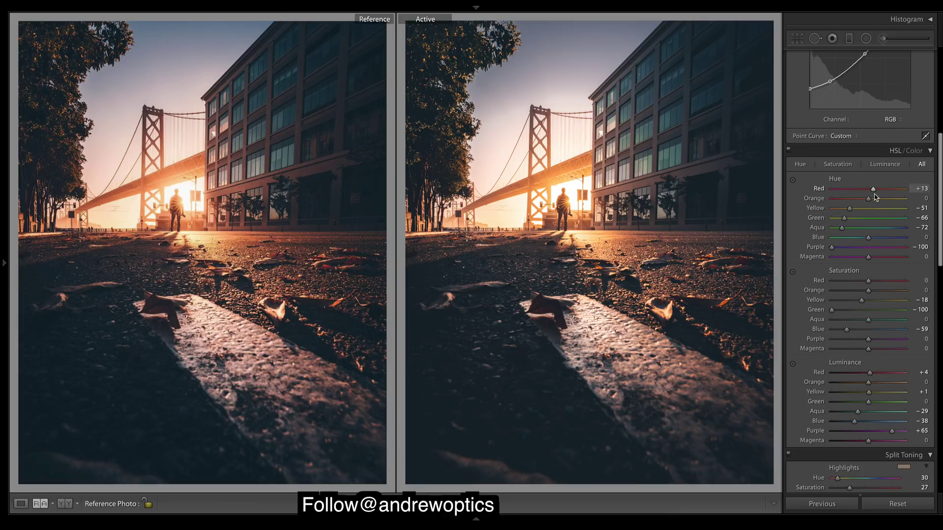
Shift the Orange hue to −23 and the Red hue to +27.
{"action": "left_click_drag", "start_coordinate": [870, 200], "coordinate": [863, 203]}
{"action": "left_click_drag", "start_coordinate": [866, 202], "coordinate": [861, 201]}
{"action": "left_click_drag", "start_coordinate": [870, 193], "coordinate": [712, 178]}
{"action": "left_click_drag", "start_coordinate": [832, 189], "coordinate": [881, 193]}
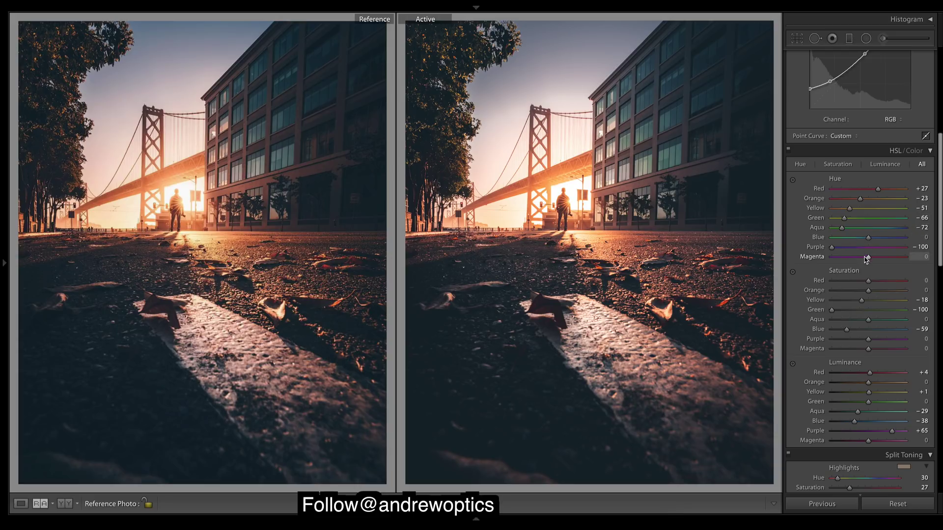
Reset the Purple hue to 0 and lower Yellow saturation to −19 and Blue to −58.
{"action": "left_click_drag", "start_coordinate": [873, 249], "coordinate": [887, 252]}
{"action": "left_click", "coordinate": [889, 253]}
{"action": "left_click_drag", "start_coordinate": [888, 250], "coordinate": [850, 252]}
{"action": "double_click", "coordinate": [850, 249]}
{"action": "left_click_drag", "start_coordinate": [864, 301], "coordinate": [863, 304]}
{"action": "left_click_drag", "start_coordinate": [848, 335], "coordinate": [847, 335]}
Add an inverted radial filter over the right side of the road, exposure +0.31, saturation reset.
{"action": "left_click", "coordinate": [866, 38]}
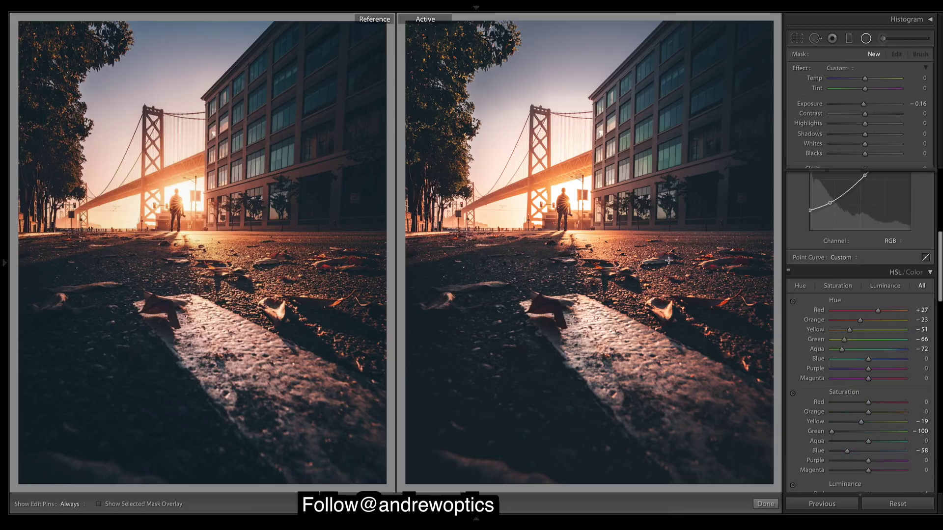
{"action": "left_click_drag", "start_coordinate": [607, 252], "coordinate": [702, 372]}
{"action": "left_click_drag", "start_coordinate": [595, 175], "coordinate": [620, 165]}
{"action": "double_click", "coordinate": [809, 104]}
{"action": "double_click", "coordinate": [808, 189]}
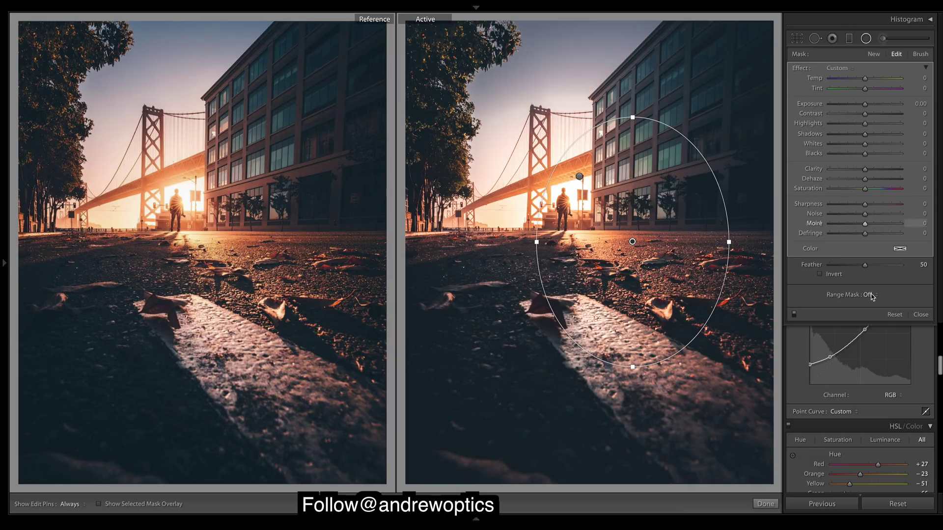
{"action": "left_click", "coordinate": [820, 275]}
{"action": "left_click_drag", "start_coordinate": [865, 104], "coordinate": [868, 106]}
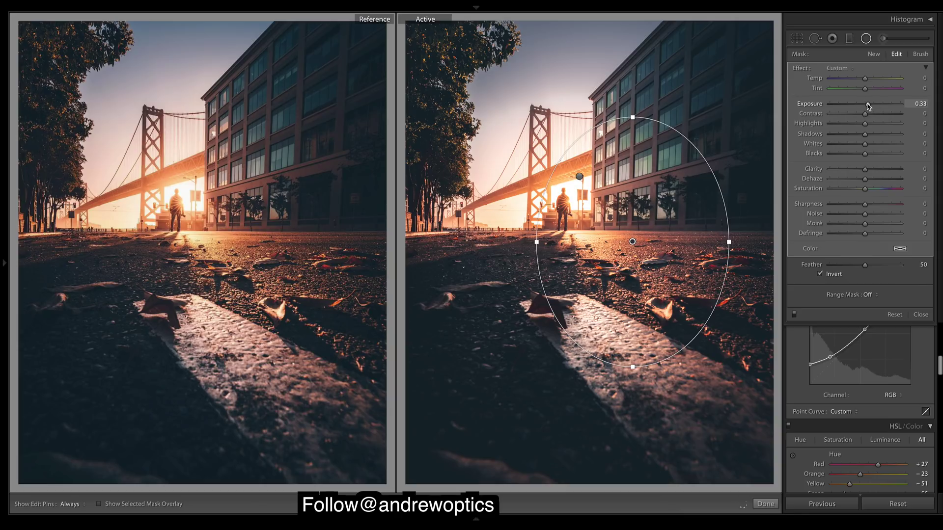
{"action": "left_click", "coordinate": [765, 505]}
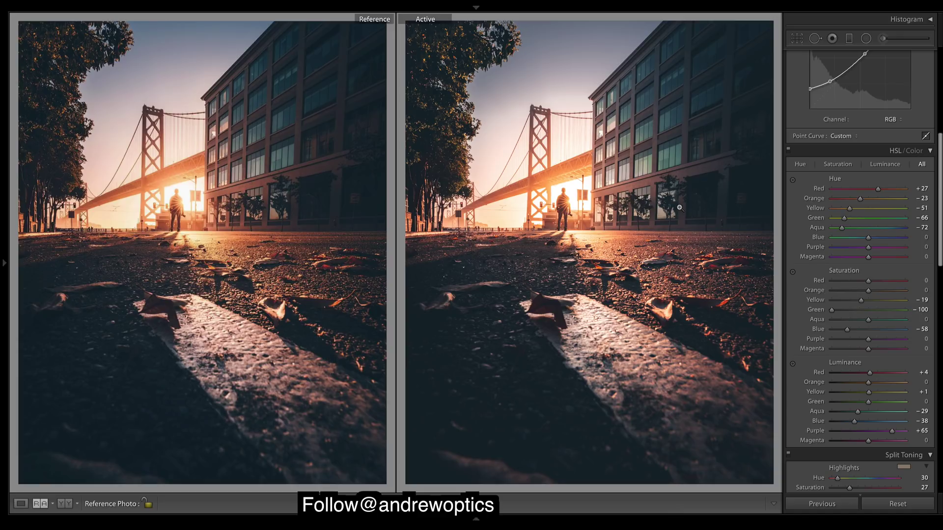
{"action": "left_click_drag", "start_coordinate": [941, 185], "coordinate": [933, 27]}
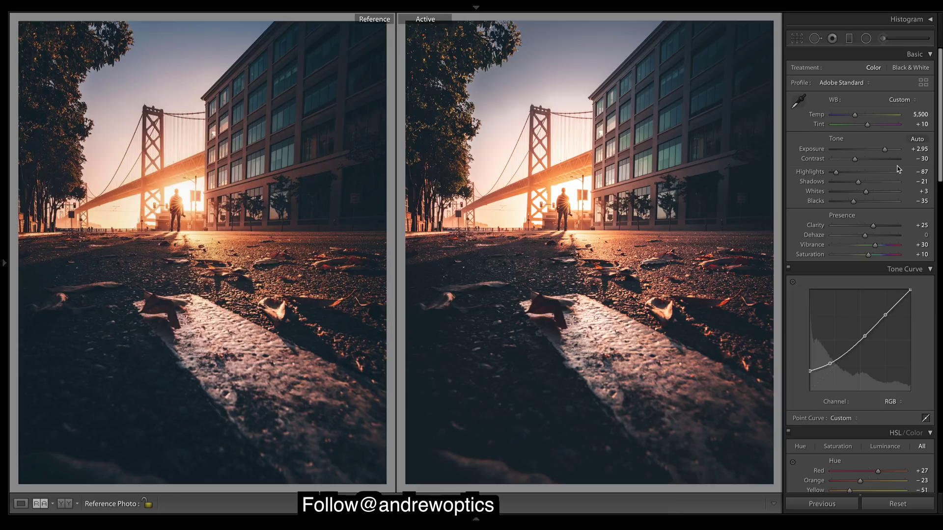